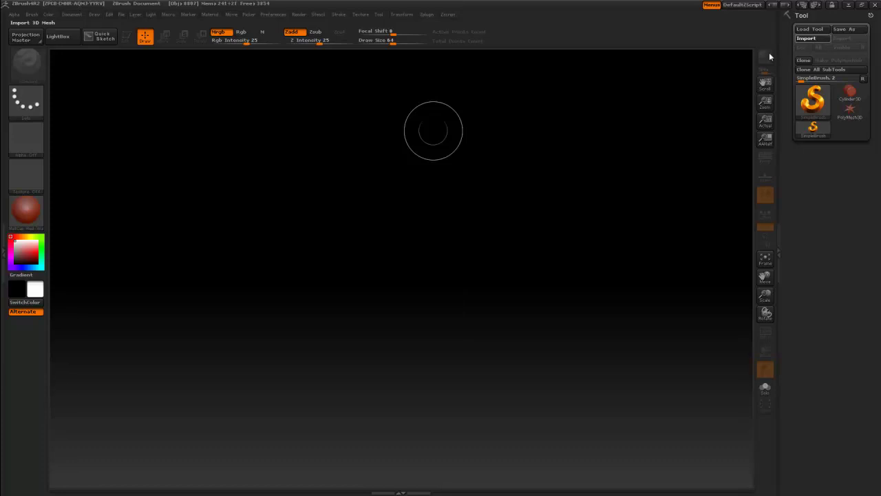
# Import the bald base-mesh head bust and rotate it to a side profile.
pyautogui.click(361, 232)
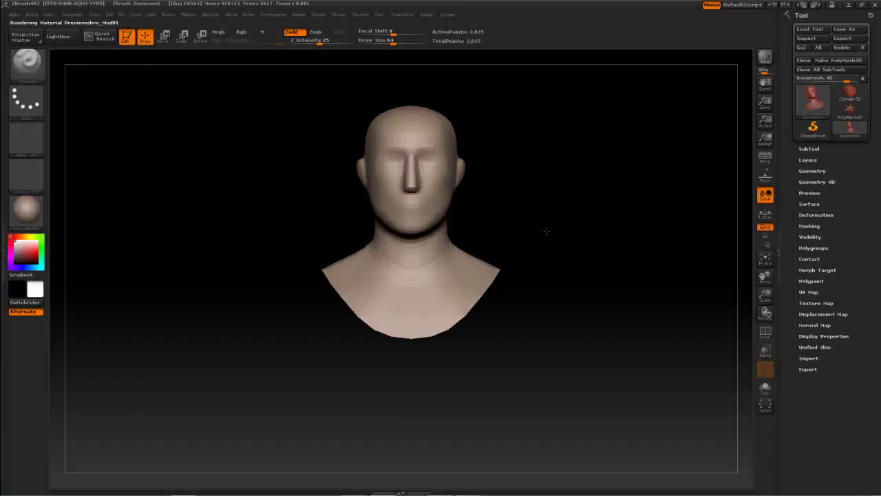
pyautogui.moveTo(602, 240); pyautogui.dragTo(497, 224)
pyautogui.moveTo(444, 134)
pyautogui.mouseDown()
pyautogui.moveTo(498, 267)
pyautogui.moveTo(523, 289)
pyautogui.mouseUp()
pyautogui.press('s')
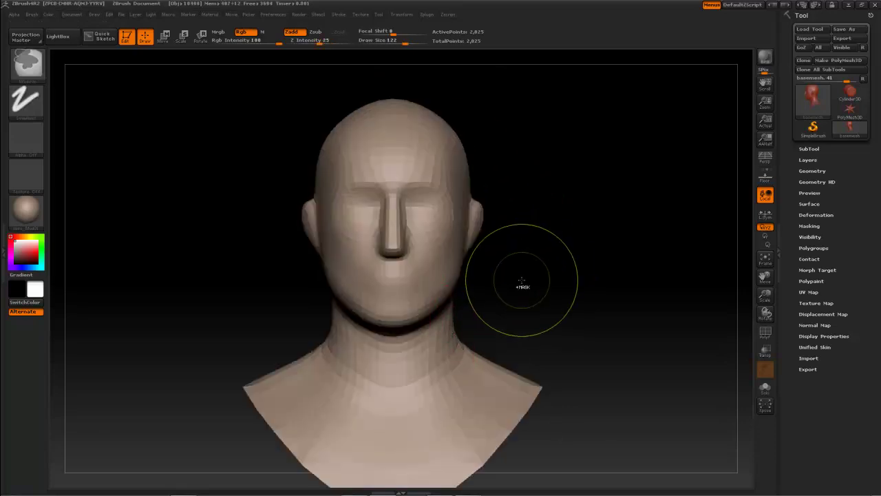
# Spin the bust, then hide its neck and shoulders, leaving a 1,308-point head.
pyautogui.moveTo(397, 140)
pyautogui.mouseDown()
pyautogui.moveTo(431, 95)
pyautogui.moveTo(503, 214)
pyautogui.moveTo(456, 157)
pyautogui.moveTo(521, 253)
pyautogui.mouseUp()
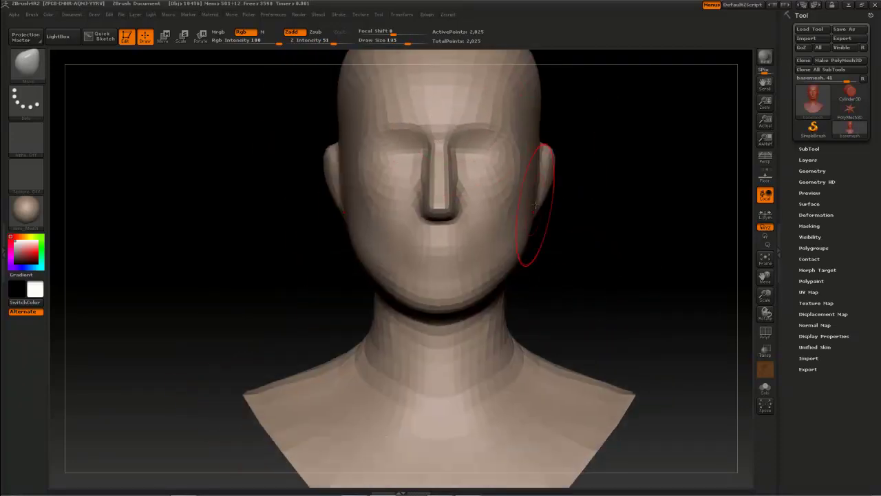
pyautogui.press('f')
pyautogui.keyDown('ctrl'); pyautogui.keyDown('shift'); pyautogui.moveTo(337, 112); pyautogui.dragTo(723, 286); pyautogui.keyUp('shift'); pyautogui.keyUp('ctrl')
# Show the head's polygroup wireframe and zoom around to face the nose and lips.
pyautogui.click(814, 247)
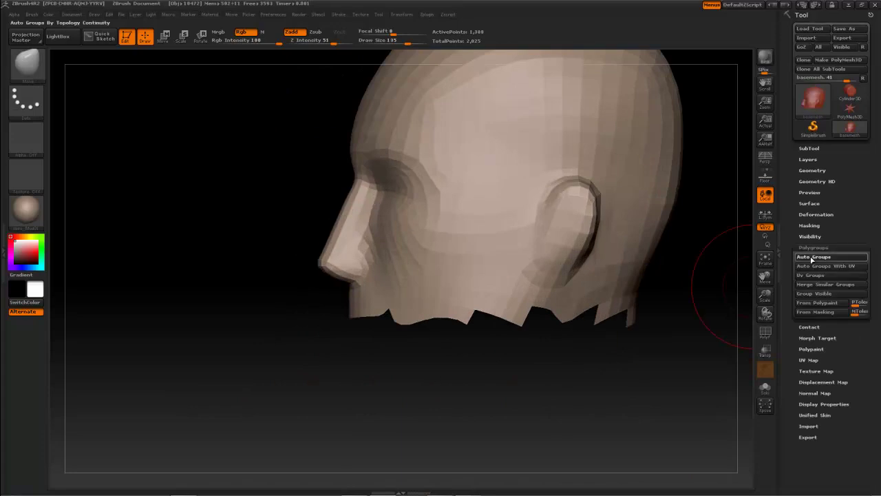
pyautogui.hotkey('shift', 'f')
pyautogui.moveTo(413, 298)
pyautogui.keyDown('alt'); pyautogui.mouseDown()
pyautogui.moveTo(397, 286)
pyautogui.moveTo(334, 291)
pyautogui.moveTo(415, 299)
pyautogui.moveTo(473, 328)
pyautogui.moveTo(431, 339)
pyautogui.moveTo(374, 246)
pyautogui.moveTo(429, 246)
pyautogui.mouseUp(); pyautogui.keyUp('alt')
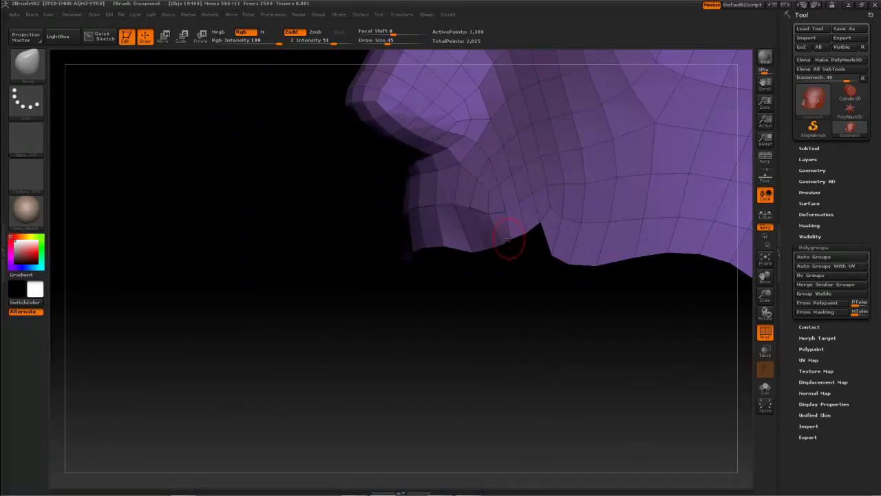
pyautogui.moveTo(513, 244); pyautogui.dragTo(476, 246)
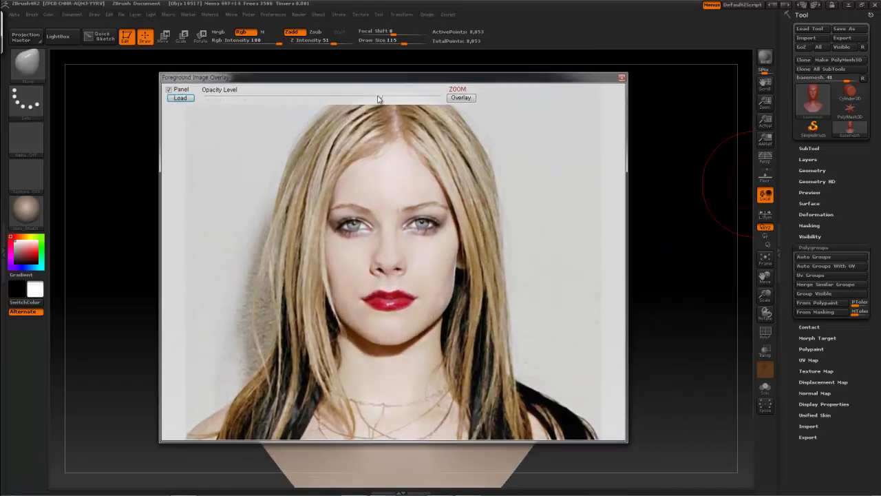
# Apply a skin-toned matcap and raise the skull's top and side outline.
pyautogui.press('m')
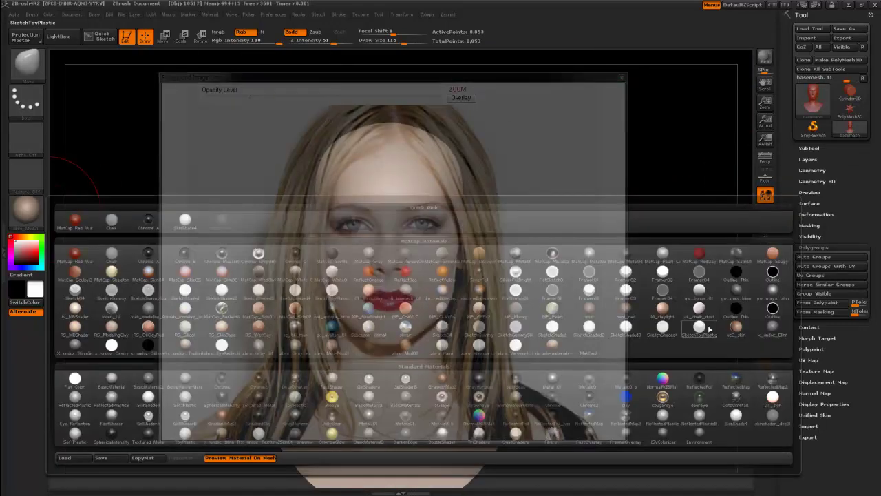
pyautogui.click(410, 314)
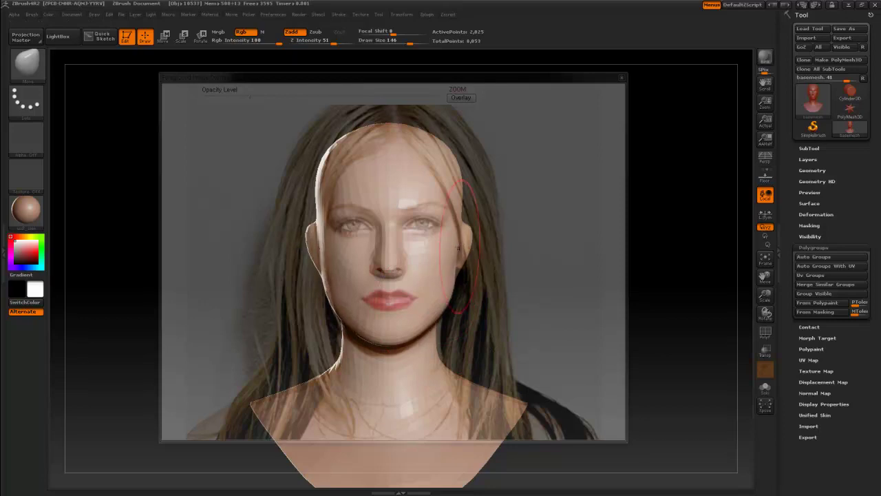
pyautogui.moveTo(421, 130)
pyautogui.mouseDown()
pyautogui.moveTo(394, 110)
pyautogui.moveTo(422, 73)
pyautogui.mouseUp()
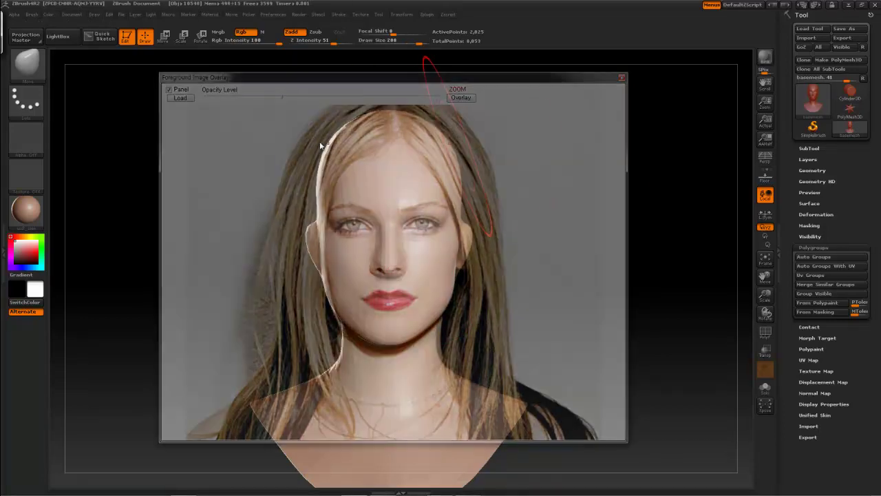
pyautogui.moveTo(389, 109); pyautogui.dragTo(389, 97)
pyautogui.moveTo(451, 150); pyautogui.dragTo(456, 163)
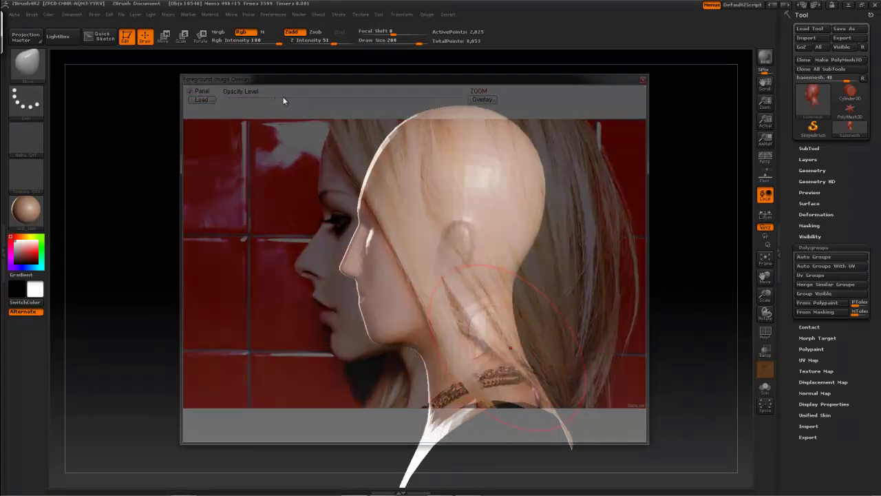
# Enlarge the brush to about 199 and reshape the head from top and profile views.
pyautogui.press('s')
pyautogui.moveTo(409, 174); pyautogui.dragTo(430, 174)
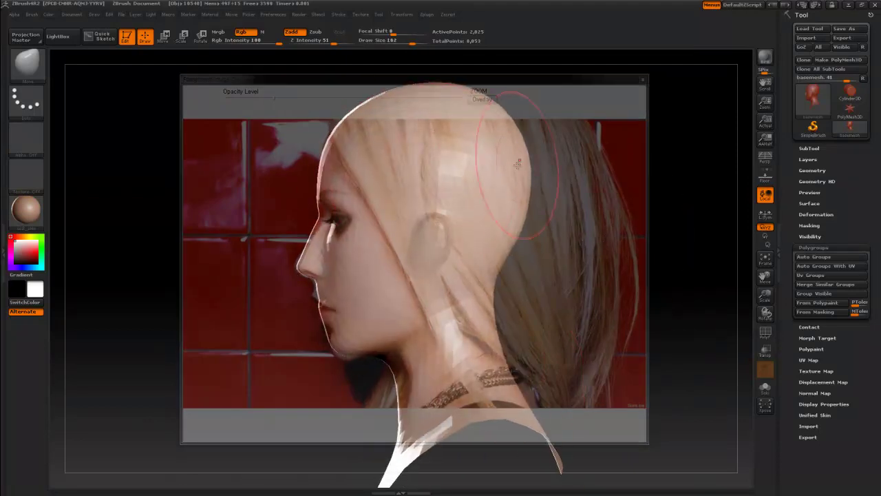
pyautogui.press('s')
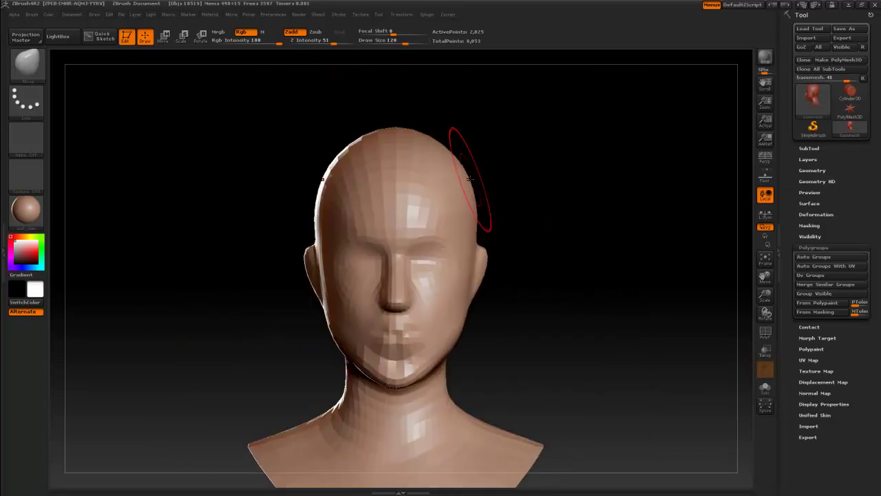
pyautogui.moveTo(579, 144)
pyautogui.mouseDown()
pyautogui.moveTo(455, 152)
pyautogui.moveTo(555, 191)
pyautogui.moveTo(438, 239)
pyautogui.moveTo(472, 154)
pyautogui.moveTo(523, 157)
pyautogui.mouseUp()
pyautogui.moveTo(668, 239)
pyautogui.mouseDown()
pyautogui.moveTo(447, 313)
pyautogui.moveTo(410, 380)
pyautogui.mouseUp()
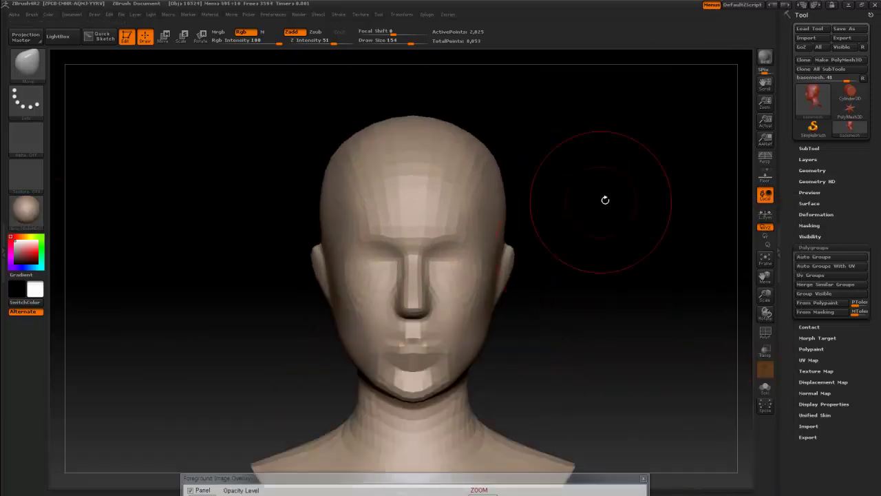
# Zoom into the face and load the front reference photo as an overlay.
pyautogui.keyDown('alt'); pyautogui.moveTo(605, 199); pyautogui.dragTo(434, 211); pyautogui.keyUp('alt')
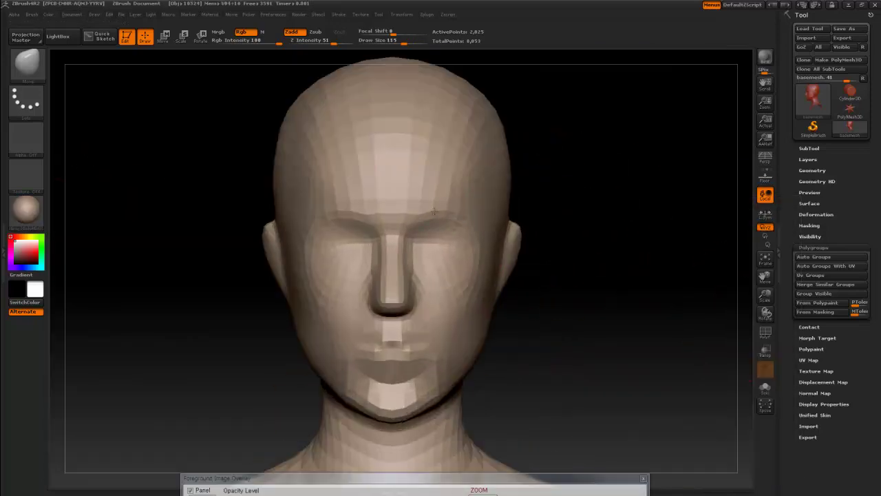
pyautogui.moveTo(595, 241)
pyautogui.mouseDown()
pyautogui.moveTo(440, 321)
pyautogui.moveTo(390, 307)
pyautogui.mouseUp()
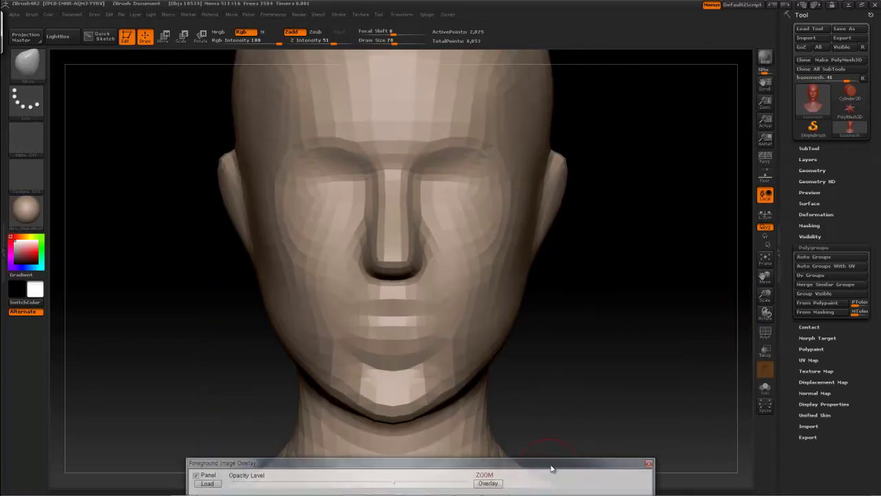
pyautogui.click(202, 482)
pyautogui.press('Return')
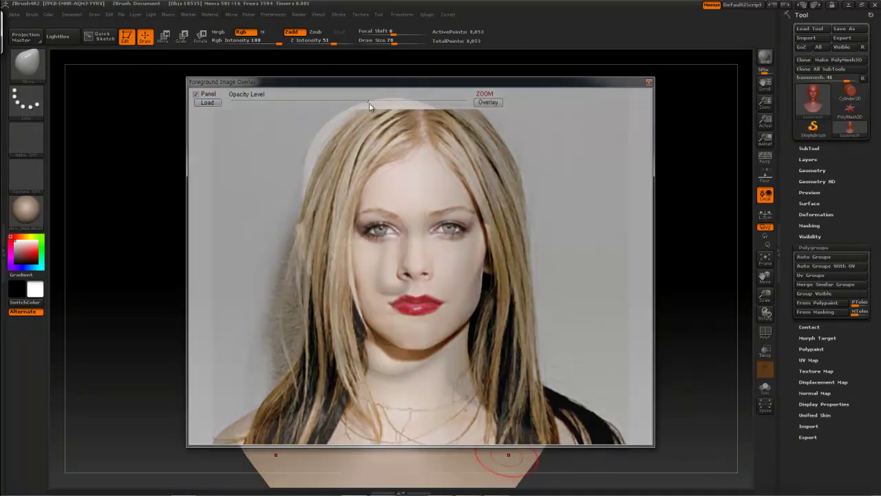
# Align the head front-on and reshape facial proportions, brush size down to 42.
pyautogui.moveTo(666, 239); pyautogui.dragTo(608, 266)
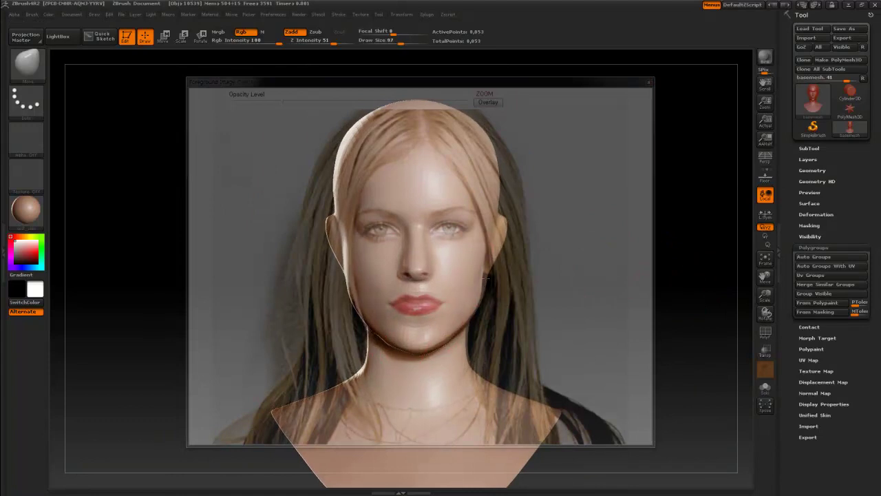
pyautogui.press(']')
pyautogui.press(']')
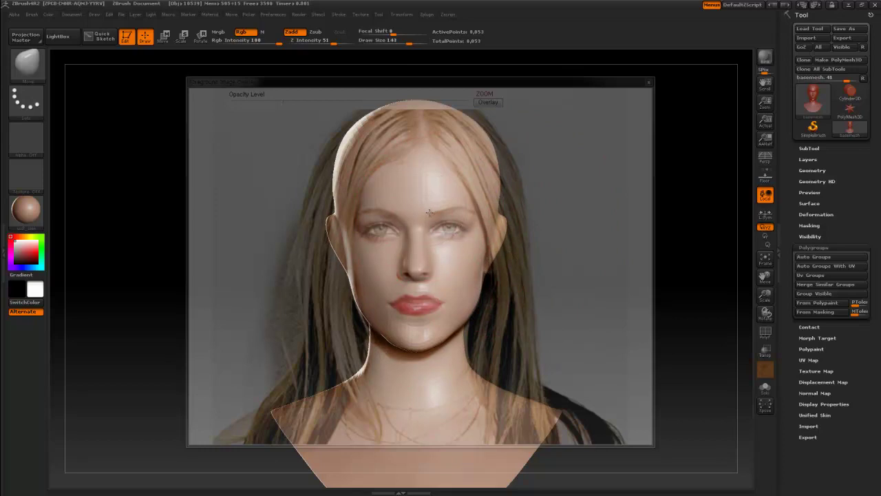
pyautogui.moveTo(435, 215); pyautogui.dragTo(454, 232)
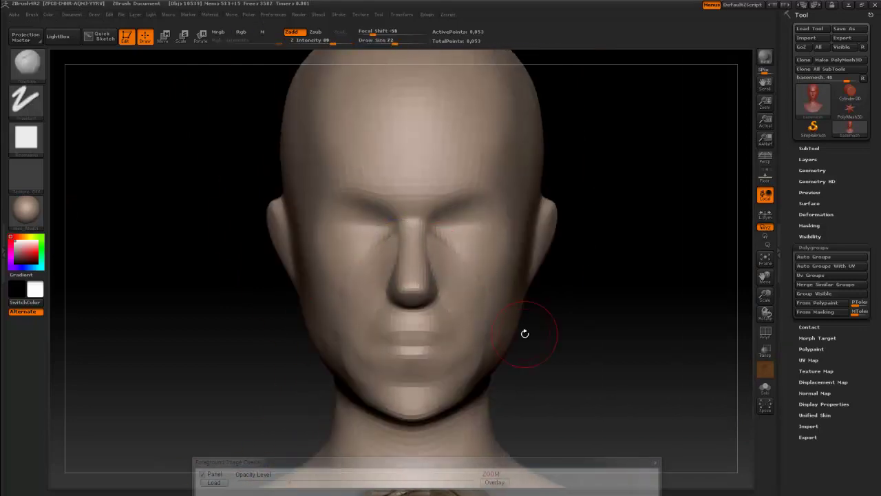
# Reshape both cheeks beside the mouth corners with a larger brush, ending in front view.
pyautogui.press('s')
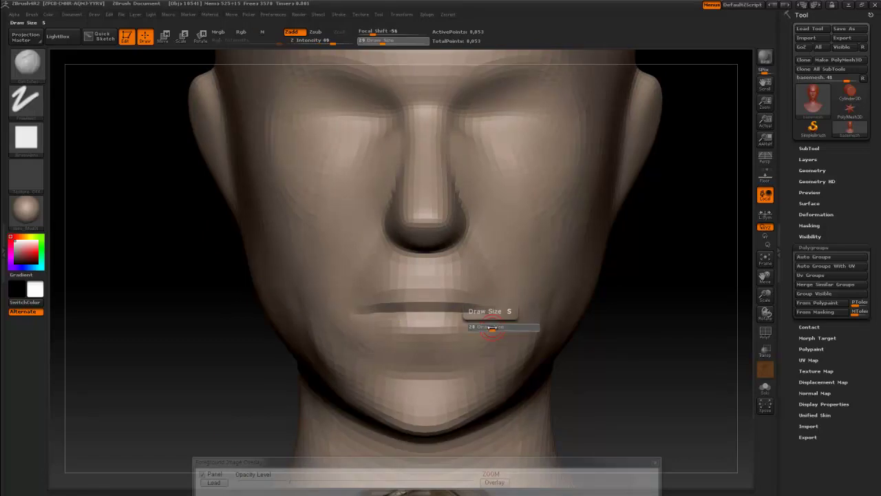
pyautogui.moveTo(473, 324); pyautogui.dragTo(521, 338)
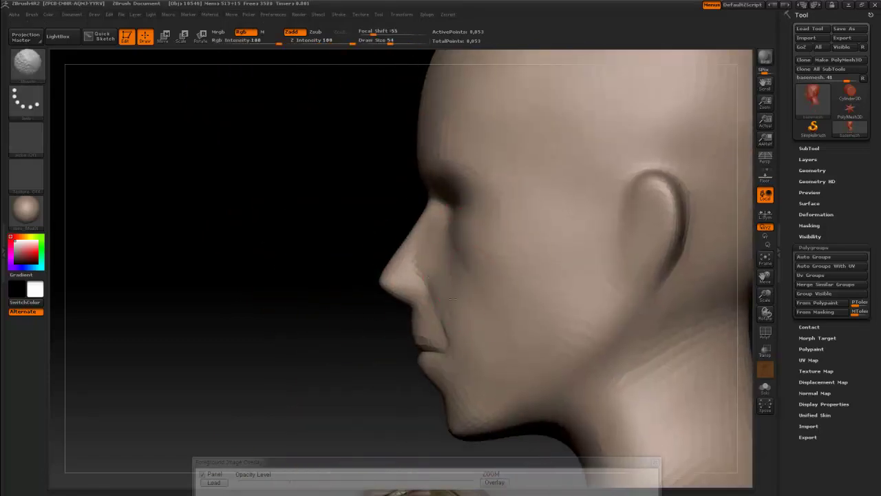
pyautogui.press('s')
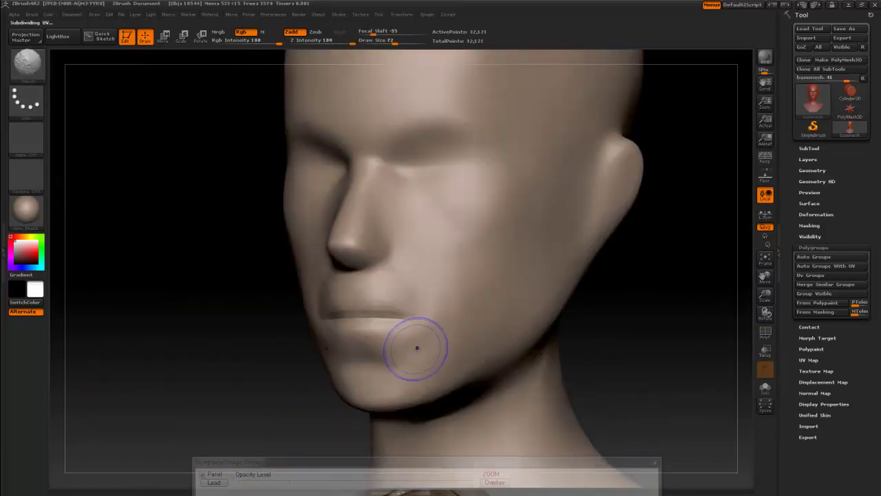
pyautogui.moveTo(609, 319); pyautogui.dragTo(472, 241)
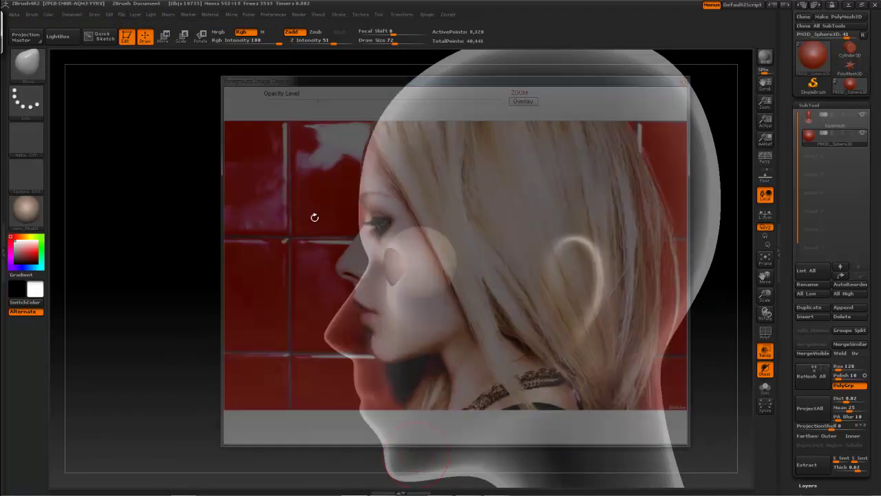
# Move the sphere subtool into the eye socket with the Move transpose, then return to Draw.
pyautogui.moveTo(315, 217); pyautogui.dragTo(361, 315)
pyautogui.keyDown('alt'); pyautogui.click(371, 354); pyautogui.keyUp('alt')
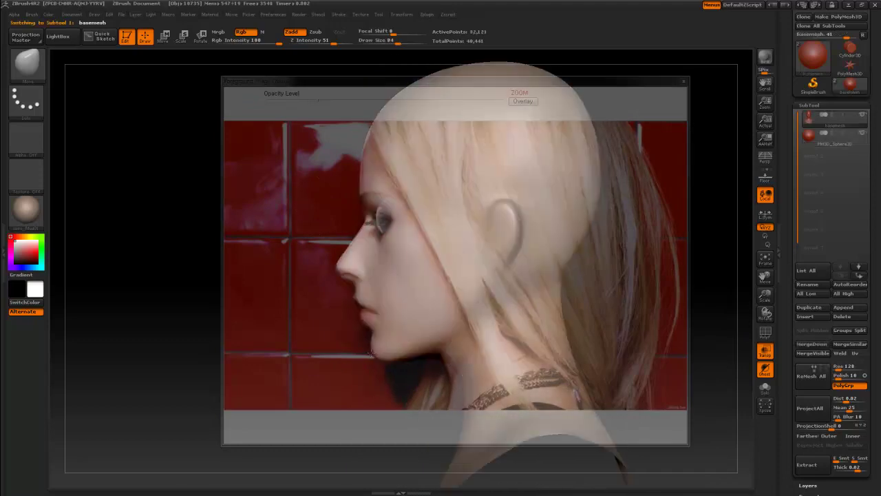
pyautogui.press('w')
pyautogui.keyDown('alt'); pyautogui.click(406, 220); pyautogui.keyUp('alt')
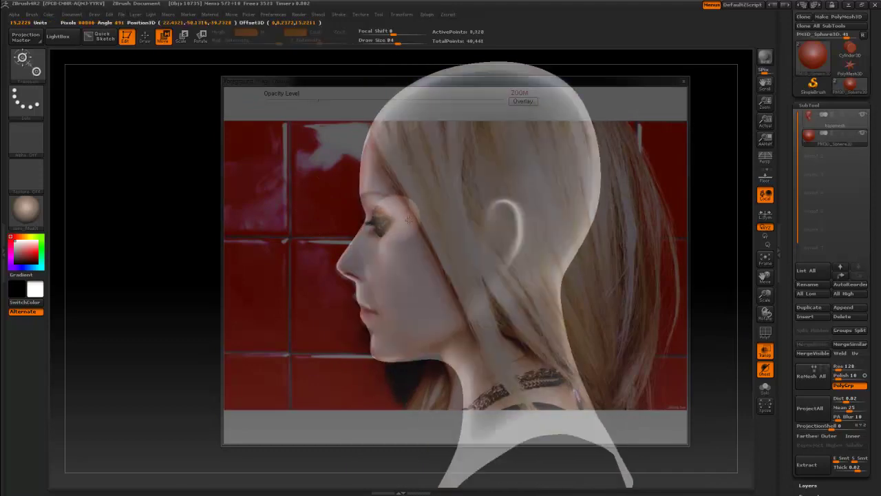
pyautogui.press('q')
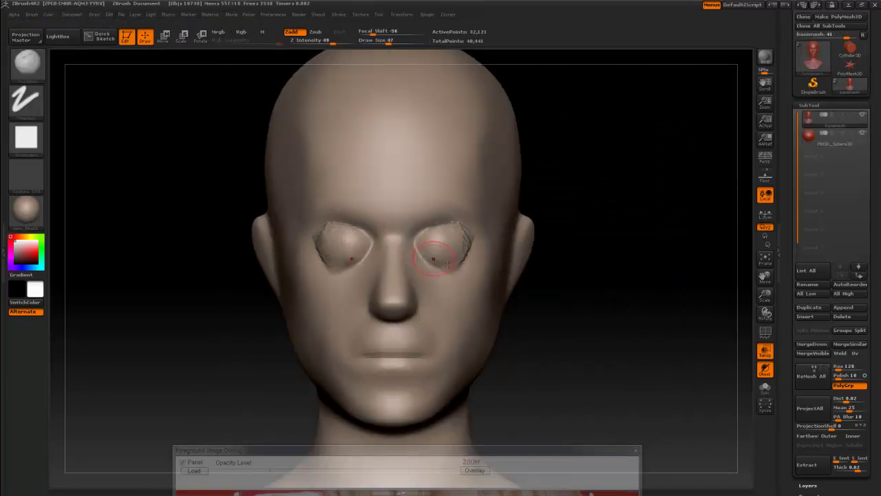
# Sculpt the temple and the lip parting line, then subdivide to 128,805 active points.
pyautogui.moveTo(451, 242)
pyautogui.mouseDown()
pyautogui.moveTo(482, 236)
pyautogui.moveTo(448, 295)
pyautogui.mouseUp()
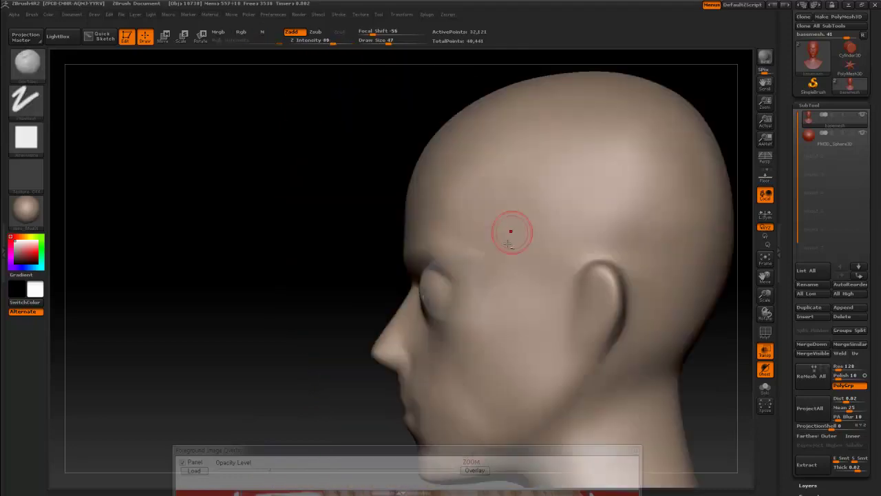
pyautogui.moveTo(507, 232)
pyautogui.mouseDown()
pyautogui.moveTo(530, 246)
pyautogui.moveTo(502, 240)
pyautogui.mouseUp()
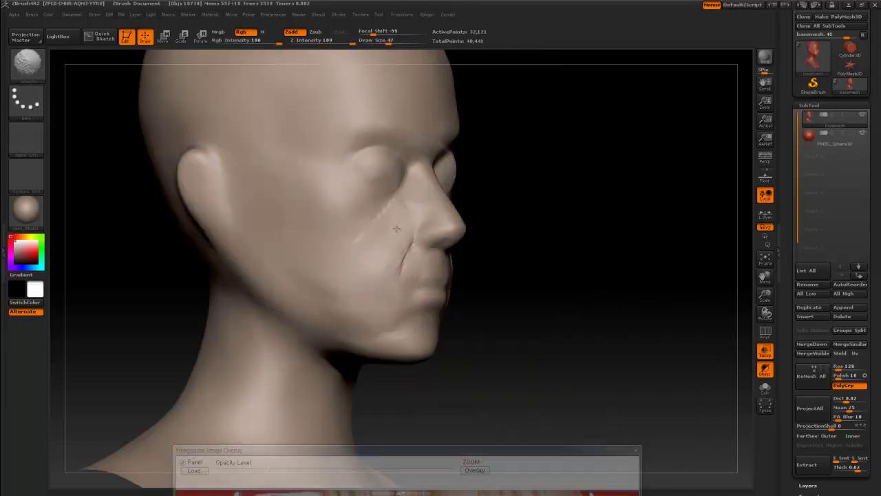
pyautogui.moveTo(326, 283); pyautogui.dragTo(544, 247)
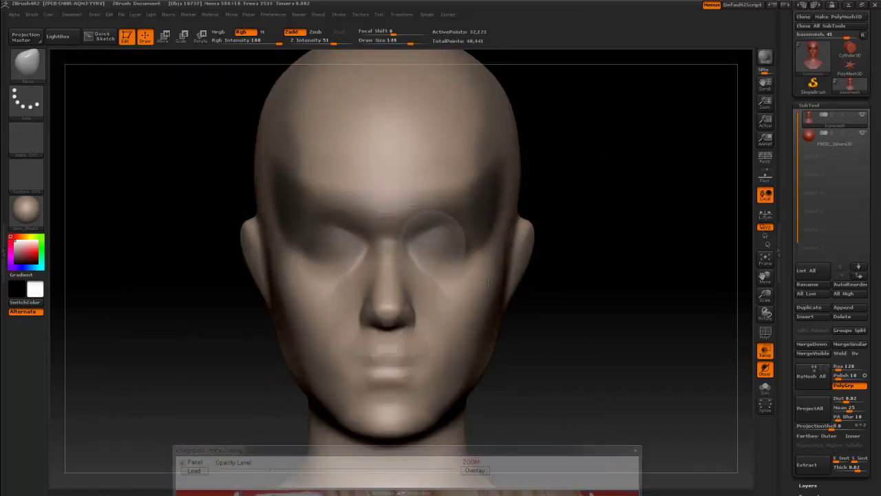
pyautogui.press('s')
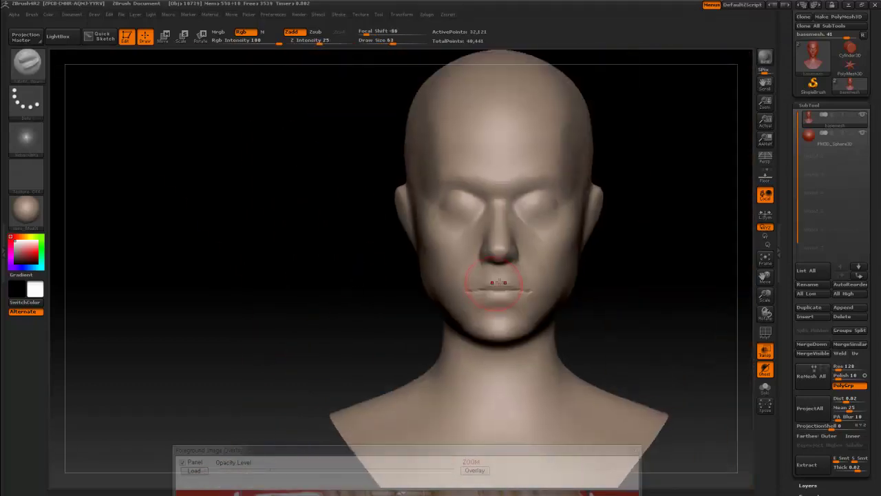
pyautogui.keyDown('ctrl'); pyautogui.moveTo(531, 230); pyautogui.dragTo(544, 212); pyautogui.keyUp('ctrl')
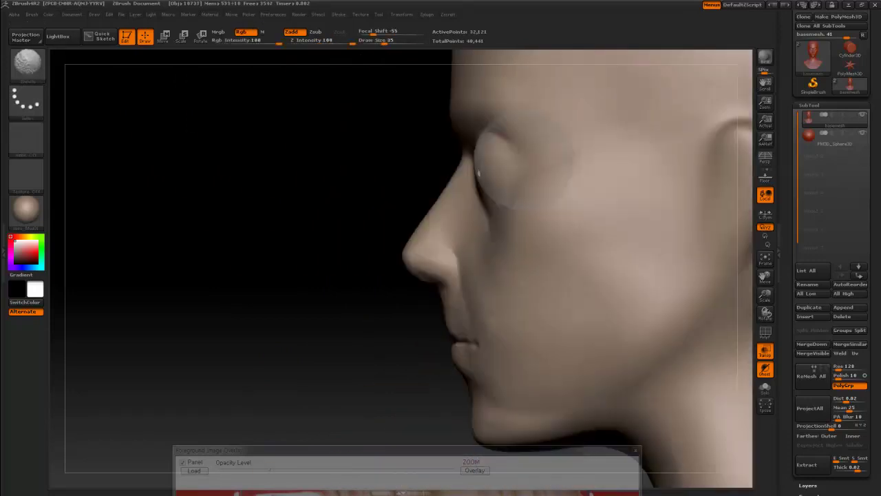
pyautogui.hotkey('ctrl', 'd')
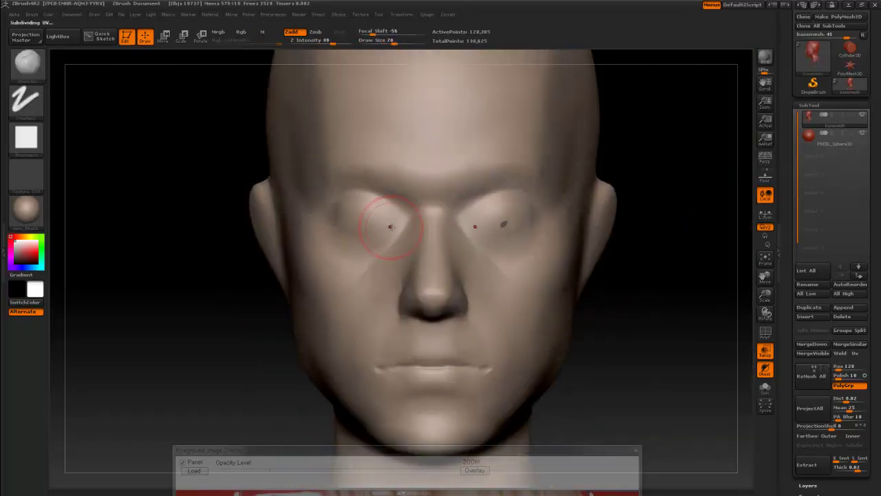
# Sculpt fuller lips and deeper nostrils, checking from below, front and three-quarter views.
pyautogui.moveTo(640, 255); pyautogui.dragTo(453, 345)
pyautogui.moveTo(402, 398)
pyautogui.mouseDown()
pyautogui.moveTo(585, 338)
pyautogui.moveTo(403, 266)
pyautogui.moveTo(527, 195)
pyautogui.moveTo(438, 235)
pyautogui.moveTo(658, 262)
pyautogui.mouseUp()
pyautogui.press('s')
pyautogui.press('space')
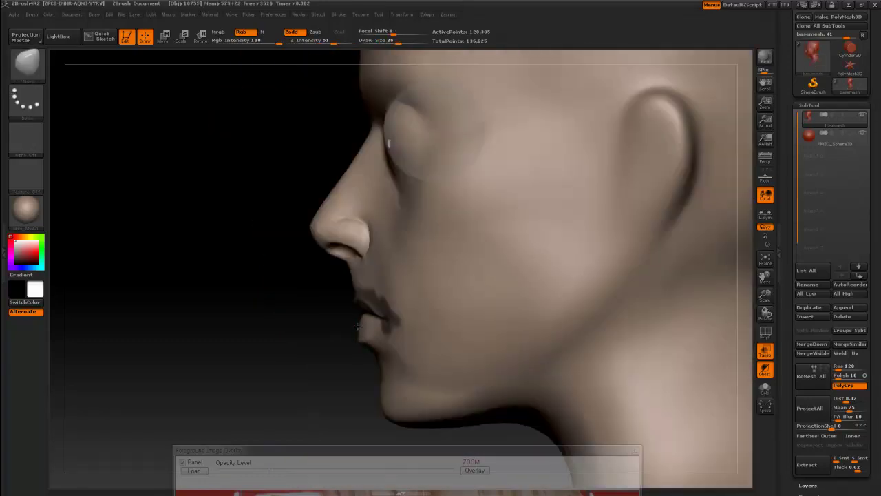
pyautogui.moveTo(358, 326); pyautogui.dragTo(458, 317)
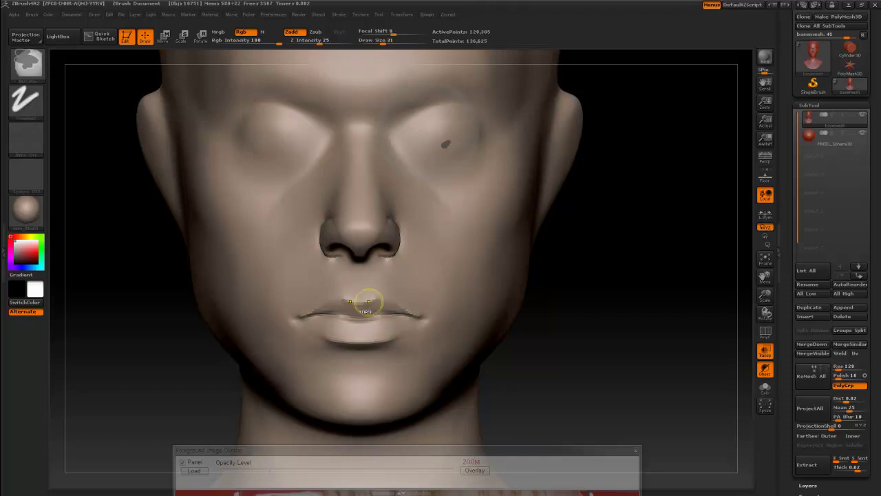
pyautogui.moveTo(620, 290); pyautogui.dragTo(319, 272)
pyautogui.keyDown('shift'); pyautogui.moveTo(393, 210); pyautogui.dragTo(555, 330); pyautogui.keyUp('shift')
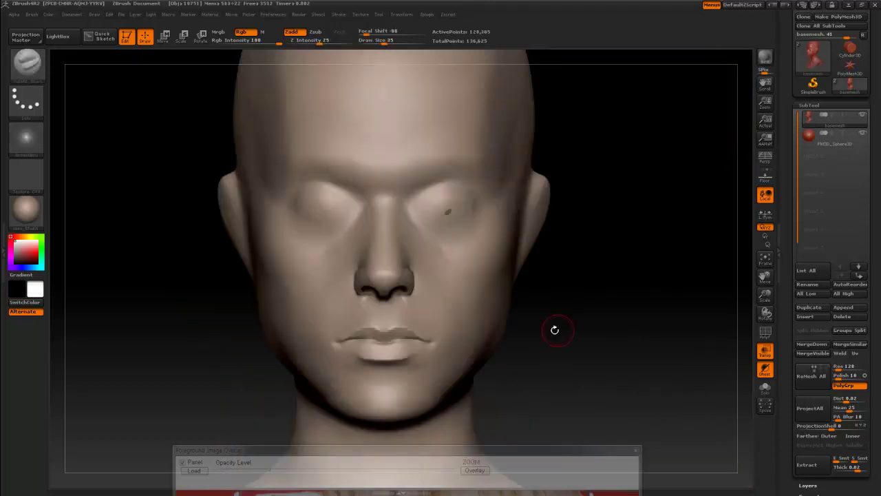
# Narrow the jaw and cheeks with a larger Move brush.
pyautogui.press('s')
pyautogui.moveTo(449, 314); pyautogui.dragTo(475, 335)
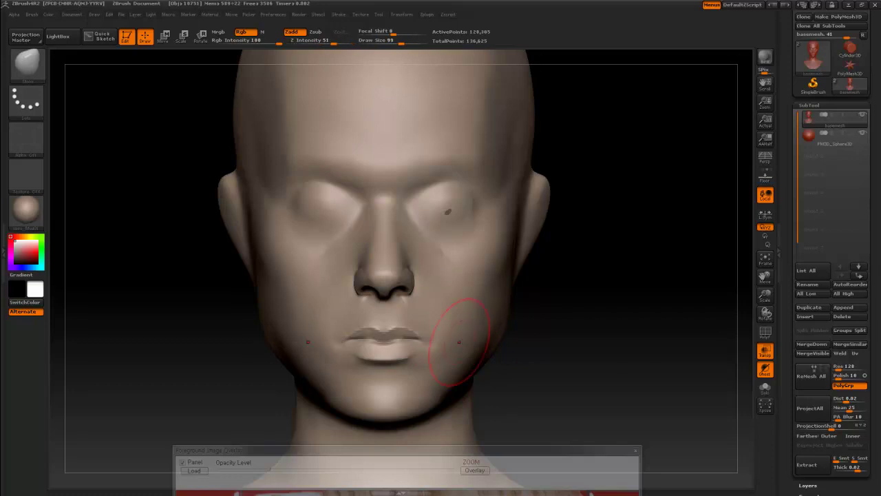
pyautogui.keyDown('shift'); pyautogui.moveTo(543, 309); pyautogui.dragTo(466, 323); pyautogui.keyUp('shift')
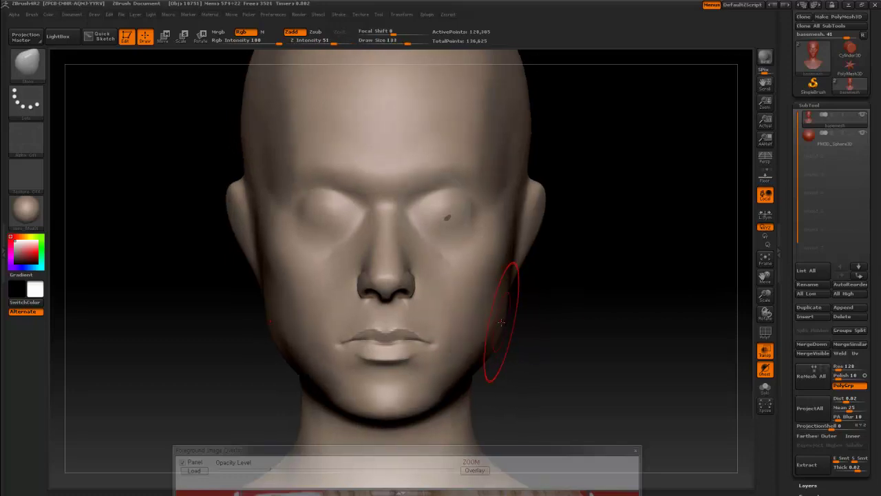
# Shape the side of the neck in profile and raise the front reference photo for comparison.
pyautogui.moveTo(560, 314)
pyautogui.mouseDown()
pyautogui.moveTo(519, 283)
pyautogui.moveTo(590, 255)
pyautogui.moveTo(531, 266)
pyautogui.moveTo(532, 356)
pyautogui.mouseUp()
pyautogui.press('s')
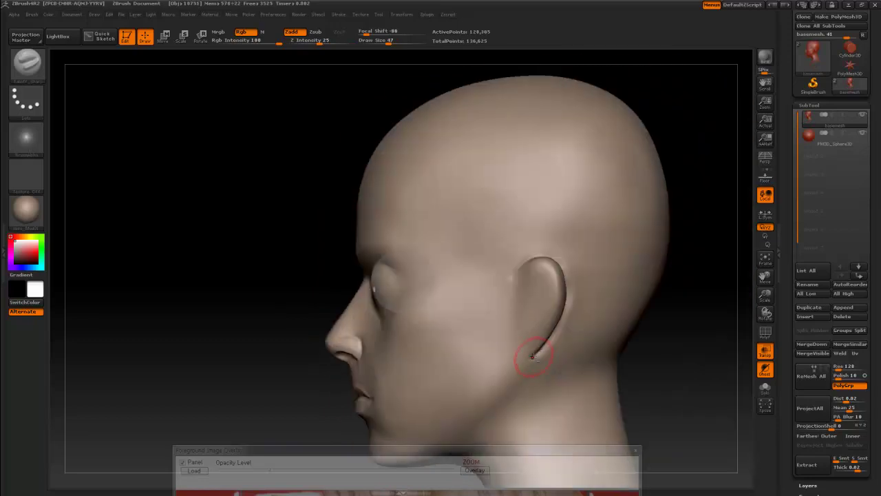
pyautogui.moveTo(622, 315)
pyautogui.mouseDown()
pyautogui.moveTo(551, 261)
pyautogui.moveTo(500, 276)
pyautogui.moveTo(482, 262)
pyautogui.mouseUp()
pyautogui.moveTo(449, 262)
pyautogui.mouseDown()
pyautogui.moveTo(470, 342)
pyautogui.moveTo(500, 292)
pyautogui.mouseUp()
pyautogui.hotkey('ctrl', 'z')
pyautogui.moveTo(472, 350); pyautogui.dragTo(530, 351)
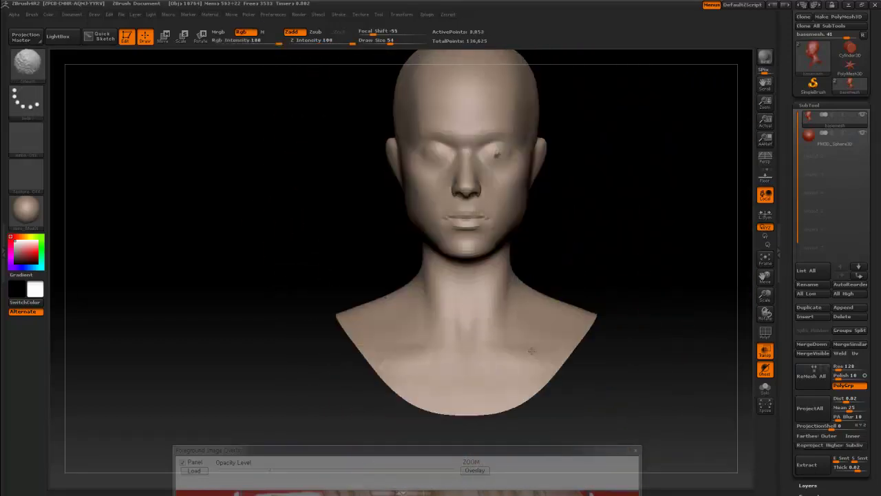
pyautogui.keyDown('shift'); pyautogui.moveTo(583, 251); pyautogui.dragTo(486, 305); pyautogui.keyUp('shift')
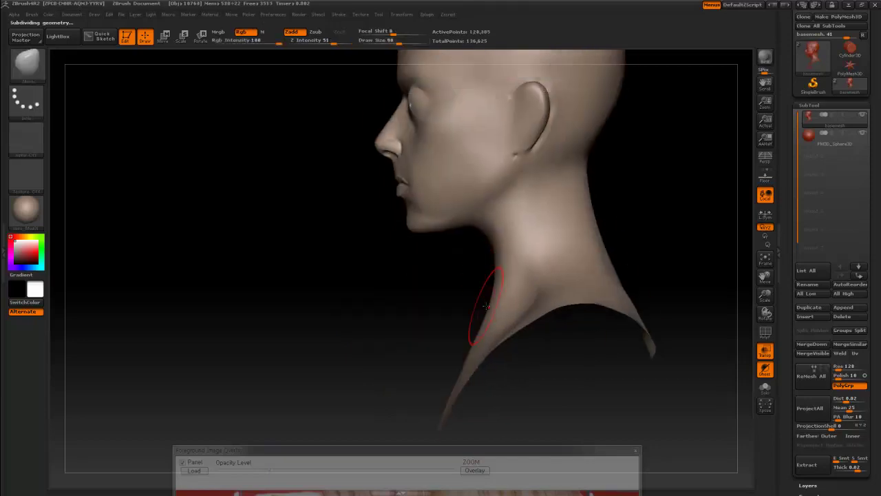
pyautogui.moveTo(508, 266); pyautogui.dragTo(522, 297)
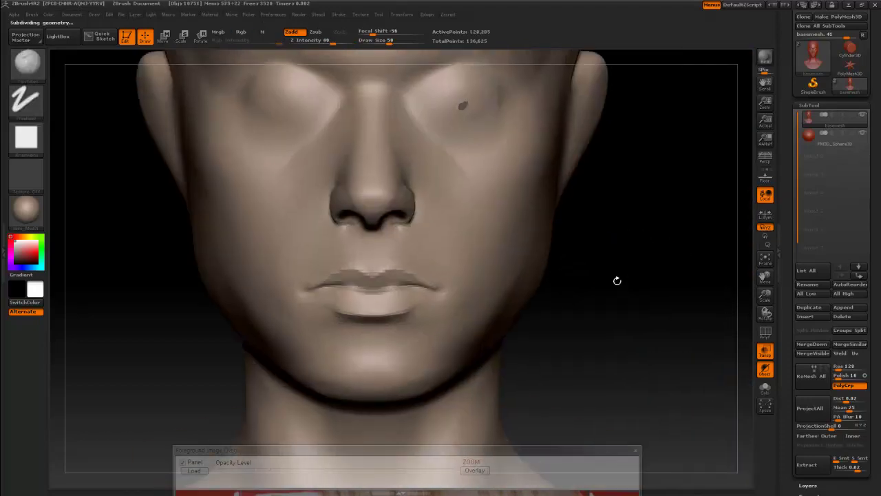
pyautogui.moveTo(482, 450); pyautogui.dragTo(505, 136)
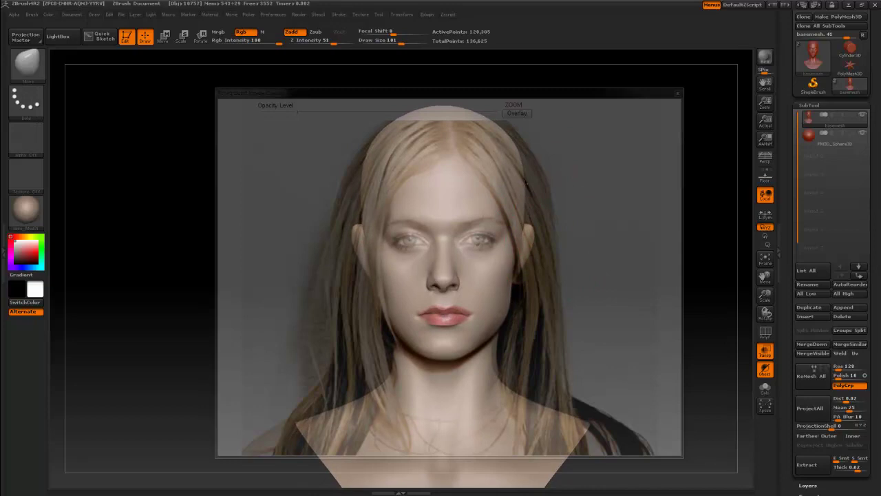
# Subdivide the head again to 512,865 active points and turn it front-on.
pyautogui.press('ctrl')
pyautogui.hotkey('ctrl', 'd')
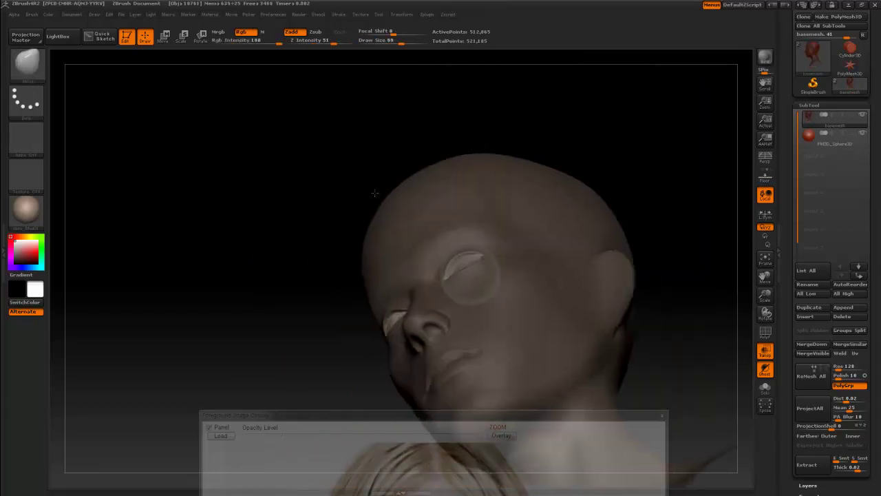
pyautogui.moveTo(375, 193); pyautogui.dragTo(626, 220)
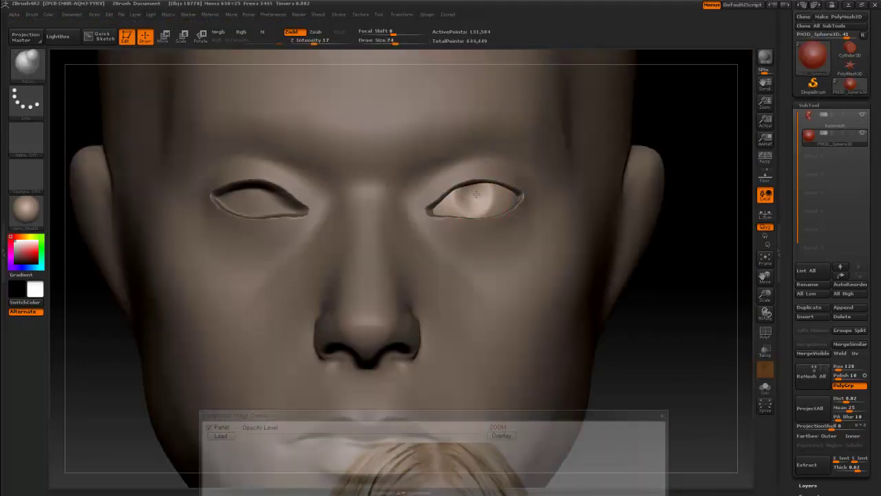
# Carve eyelids around the eyeballs with a small brush and refine the upper lip.
pyautogui.press('[')
pyautogui.press('[')
pyautogui.press('[')
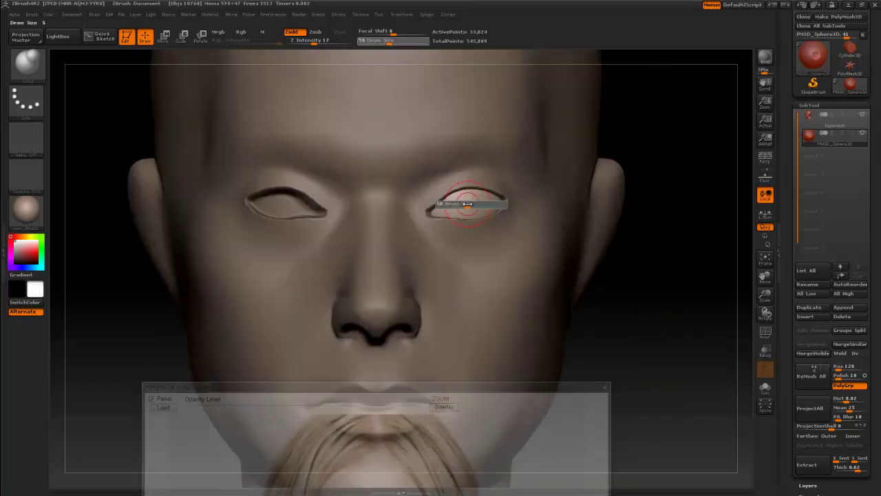
pyautogui.press('[')
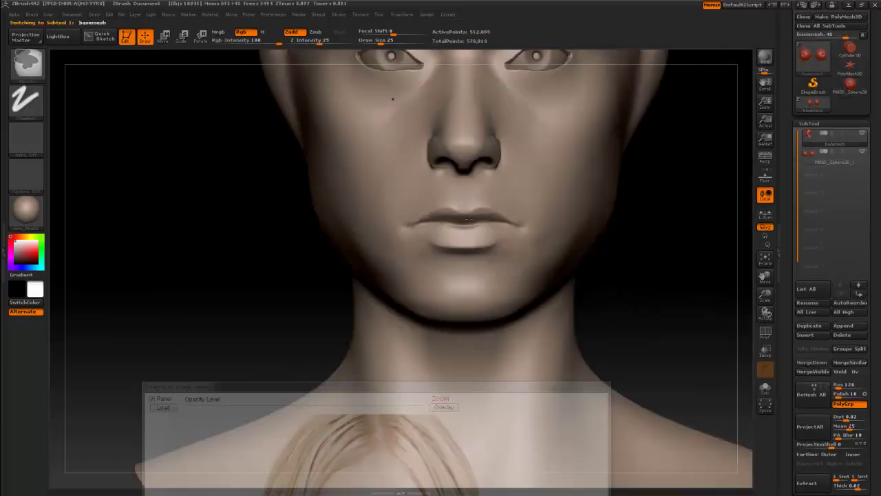
pyautogui.moveTo(422, 219); pyautogui.dragTo(529, 215)
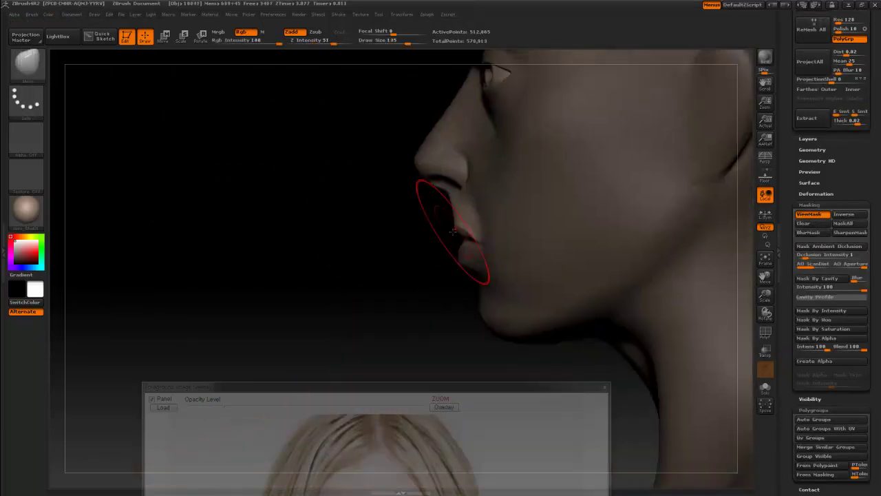
pyautogui.press('s')
pyautogui.moveTo(448, 215); pyautogui.dragTo(461, 215)
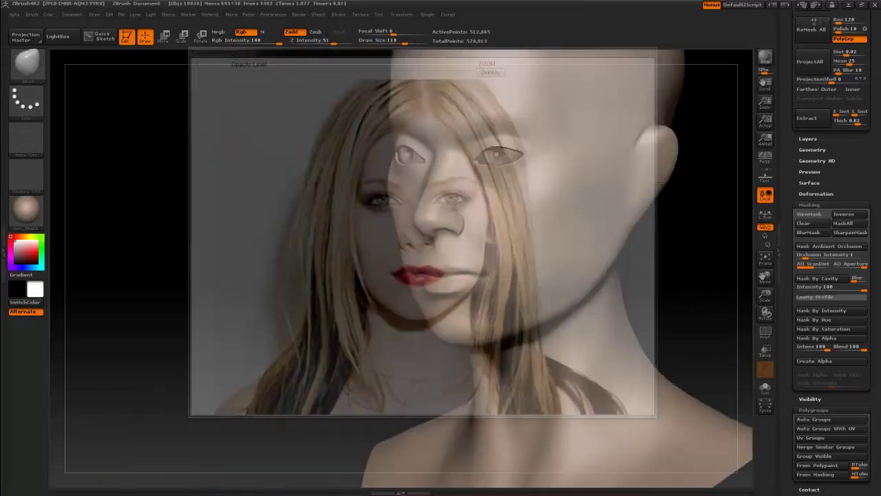
# Line the head up with the front and then the side-profile reference photos.
pyautogui.moveTo(661, 184); pyautogui.dragTo(559, 226)
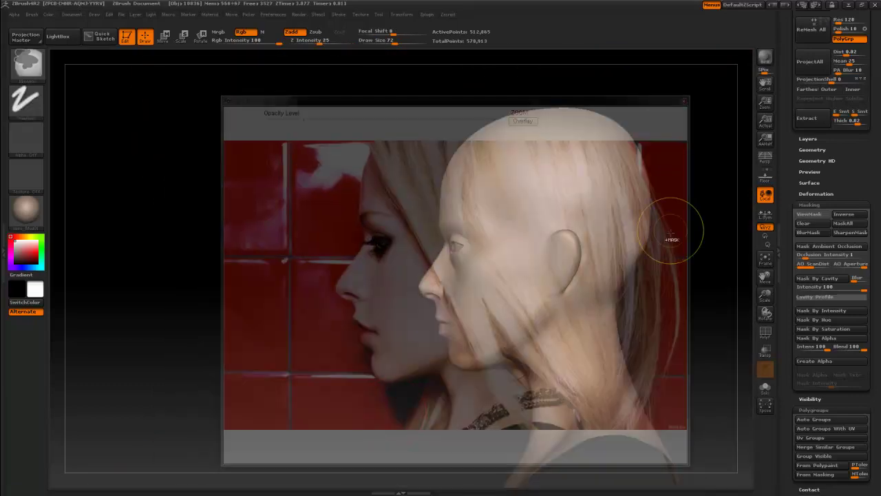
pyautogui.moveTo(668, 236); pyautogui.dragTo(605, 274)
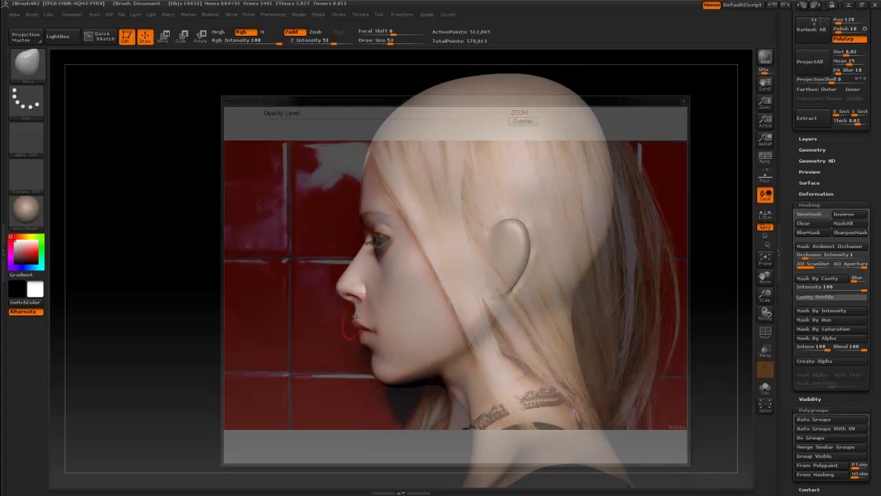
pyautogui.press(']')
pyautogui.press(']')
pyautogui.press(']')
# Mask the lower head with a blurred mask, move the profile into place, then clear the mask.
pyautogui.keyDown('ctrl'); pyautogui.moveTo(277, 254); pyautogui.dragTo(702, 494); pyautogui.keyUp('ctrl')
pyautogui.scroll(-5, 810, 230)
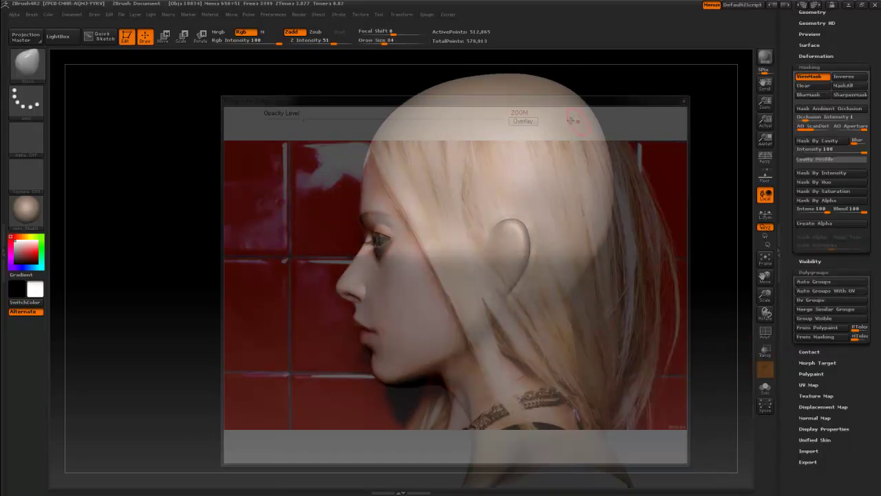
pyautogui.click(810, 95)
pyautogui.press('w')
pyautogui.press('q')
pyautogui.hotkey('ctrl', 'shift', 'a')
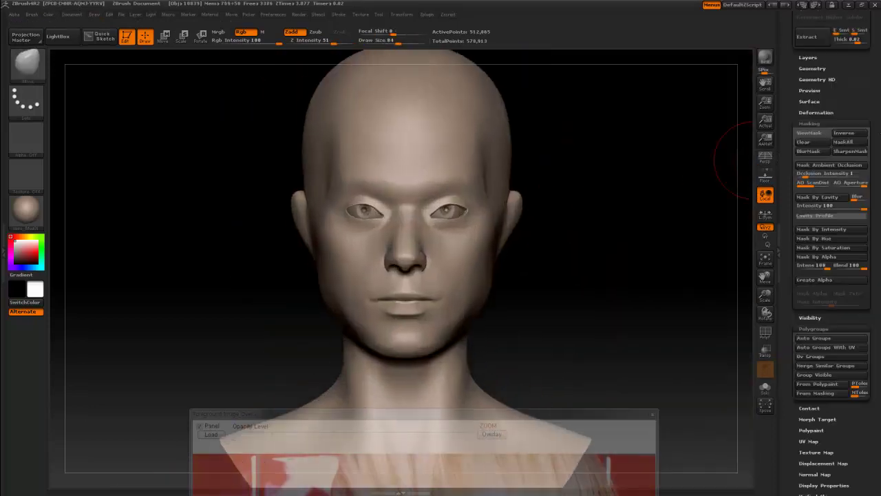
# Drop subdivision, step back up to level 4, deepen the nostrils, and line up the front reference.
pyautogui.moveTo(839, 174); pyautogui.dragTo(823, 175)
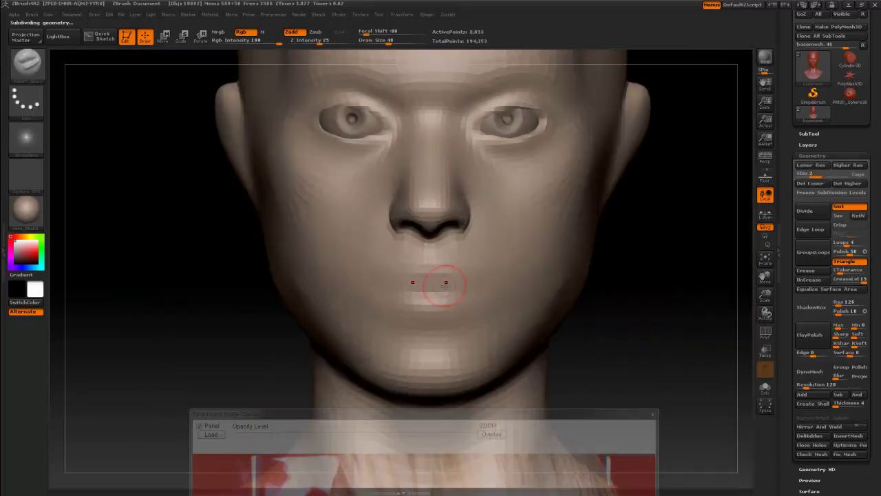
pyautogui.press('d')
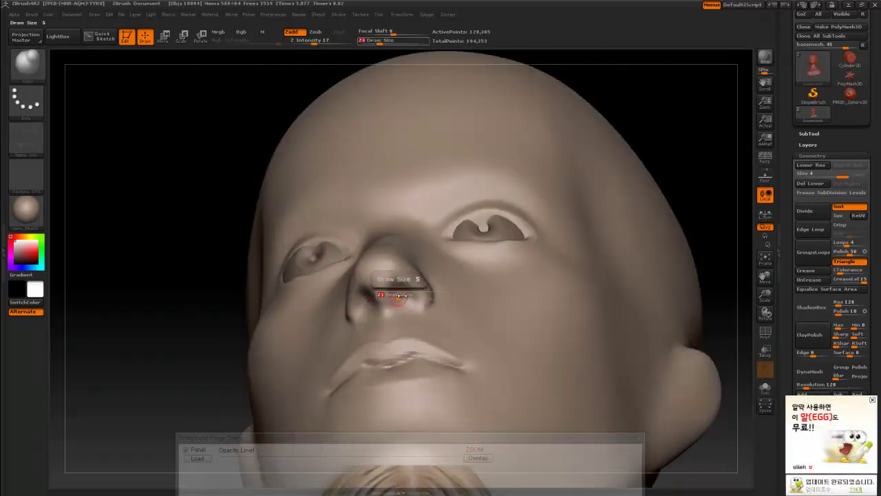
pyautogui.keyDown('alt'); pyautogui.moveTo(367, 295); pyautogui.dragTo(425, 309); pyautogui.keyUp('alt')
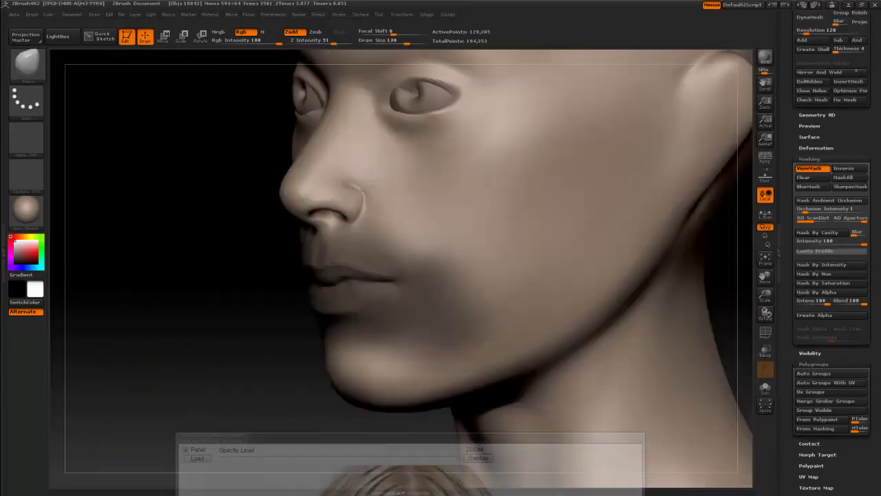
pyautogui.moveTo(344, 353); pyautogui.dragTo(503, 301)
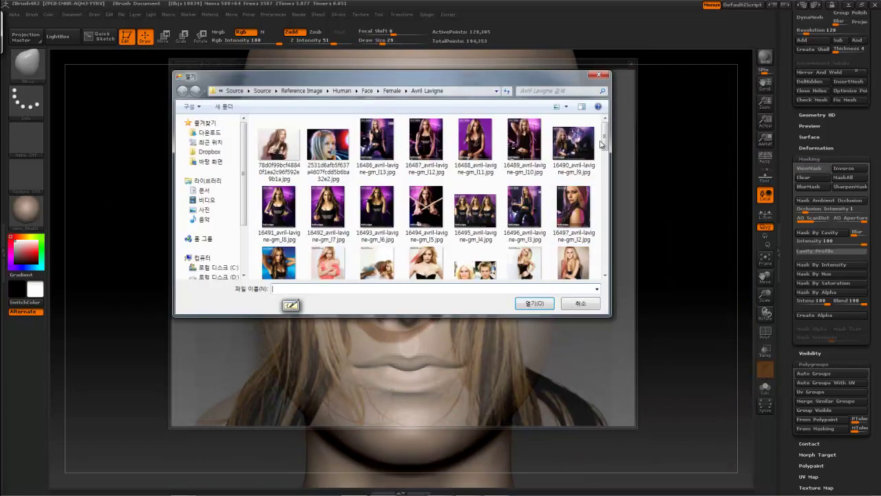
pyautogui.moveTo(605, 179); pyautogui.dragTo(605, 239)
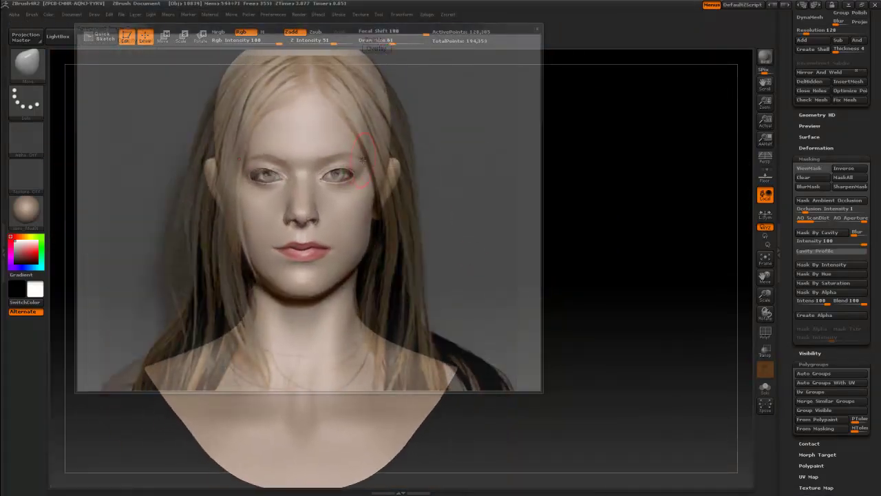
# Set brush Focal Shift to 15 and invert the mask so only the eyes stay free.
pyautogui.press('space')
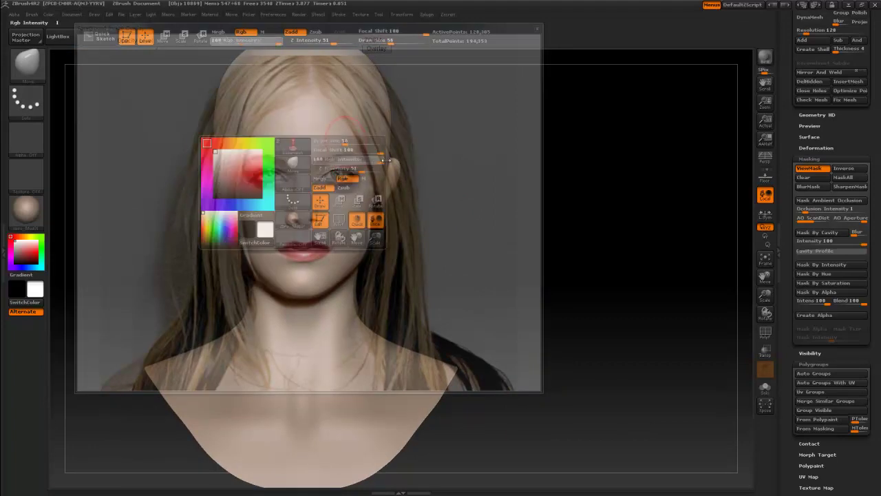
pyautogui.click(353, 155)
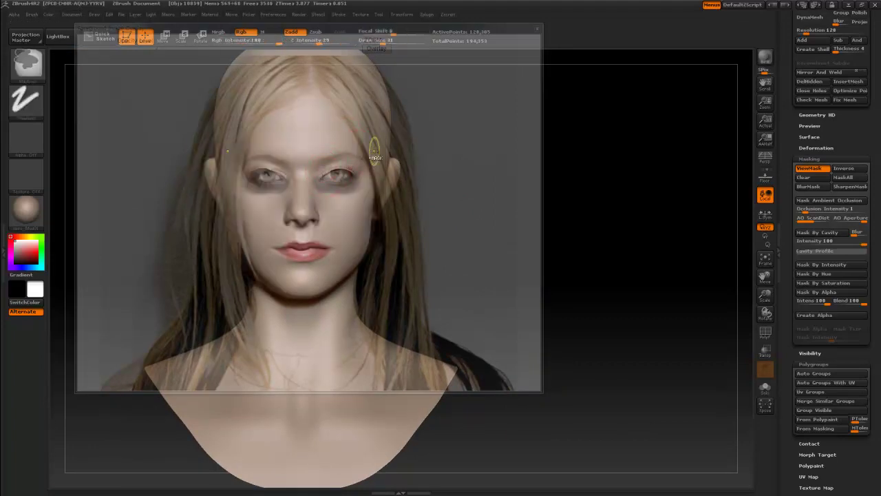
pyautogui.press('ctrl')
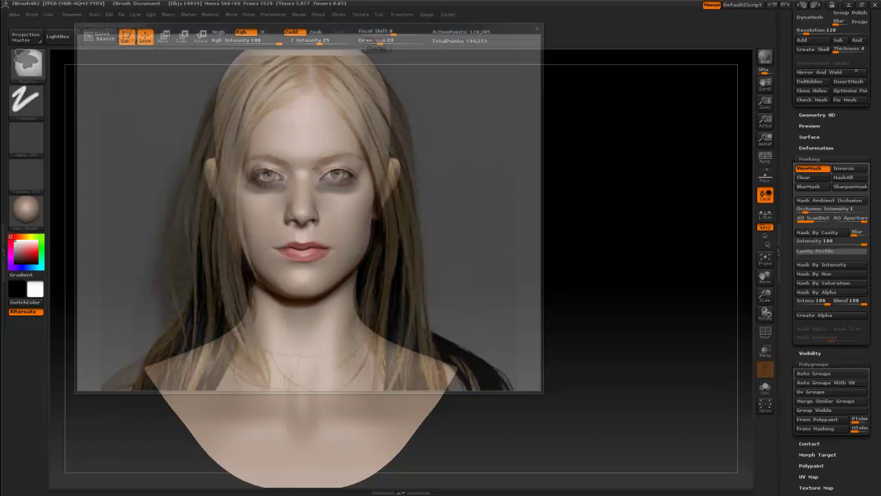
pyautogui.hotkey('ctrl', 'i')
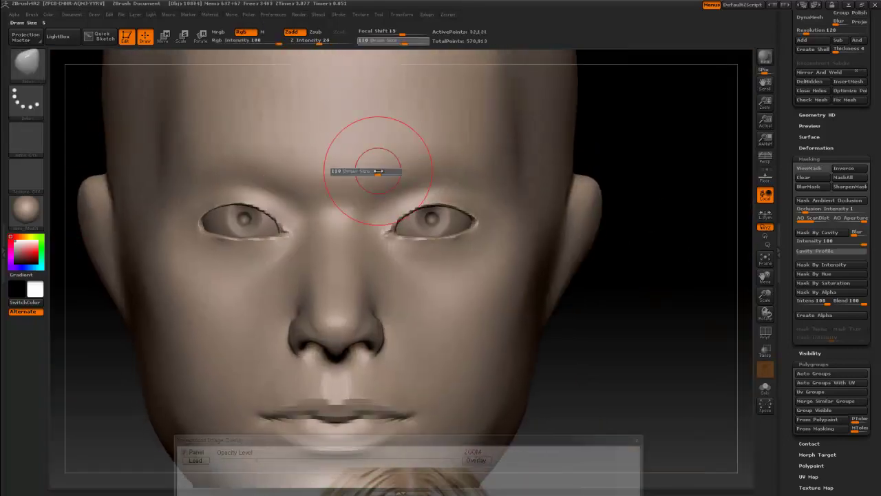
# Sculpt furrowed brow ridges above both eyes, then mask the area around the eyes.
pyautogui.moveTo(313, 207); pyautogui.dragTo(276, 181)
pyautogui.moveTo(372, 168); pyautogui.dragTo(261, 157)
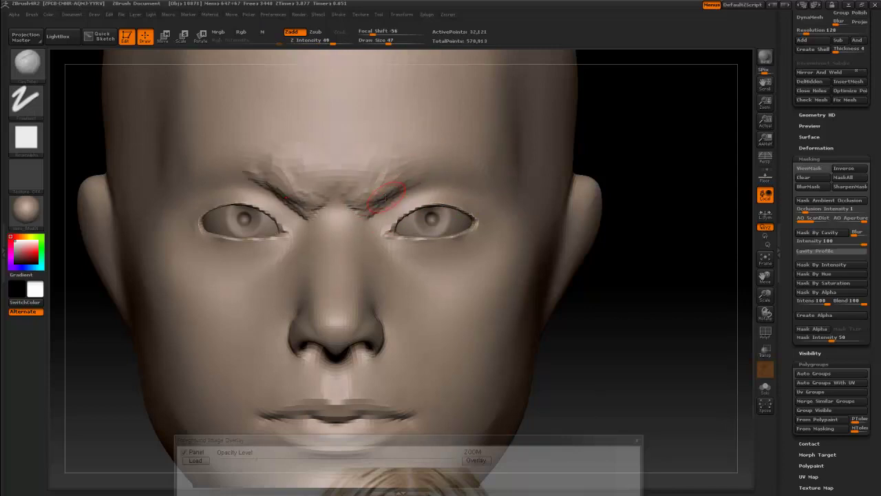
pyautogui.moveTo(303, 186); pyautogui.dragTo(220, 155)
pyautogui.moveTo(378, 174); pyautogui.dragTo(430, 162)
pyautogui.moveTo(387, 239)
pyautogui.keyDown('ctrl'); pyautogui.mouseDown()
pyautogui.moveTo(475, 248)
pyautogui.moveTo(385, 255)
pyautogui.mouseUp(); pyautogui.keyUp('ctrl')
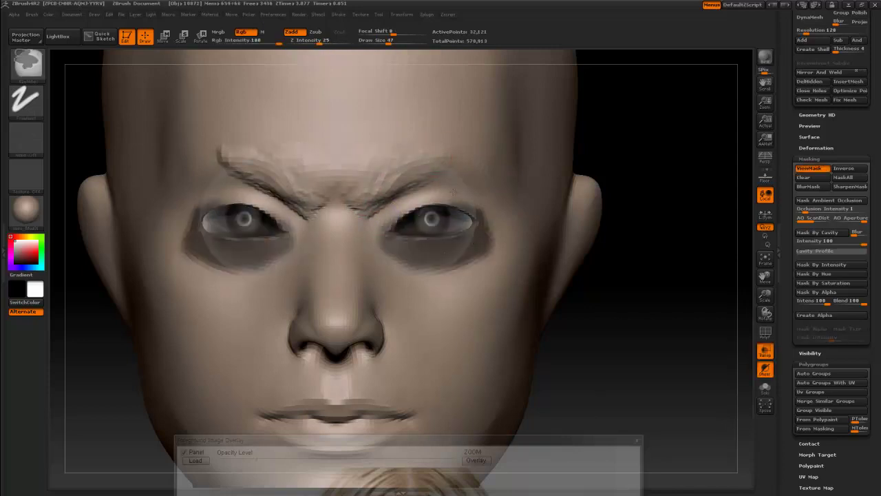
pyautogui.moveTo(468, 200); pyautogui.dragTo(419, 190)
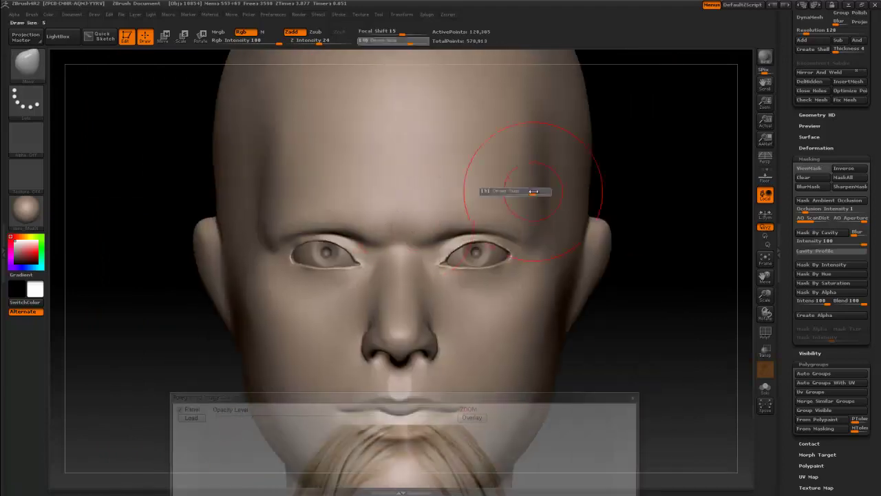
# Mask the area under the eyes and smooth away the creases beneath both eyes.
pyautogui.keyDown('ctrl'); pyautogui.moveTo(283, 256); pyautogui.dragTo(523, 265); pyautogui.keyUp('ctrl')
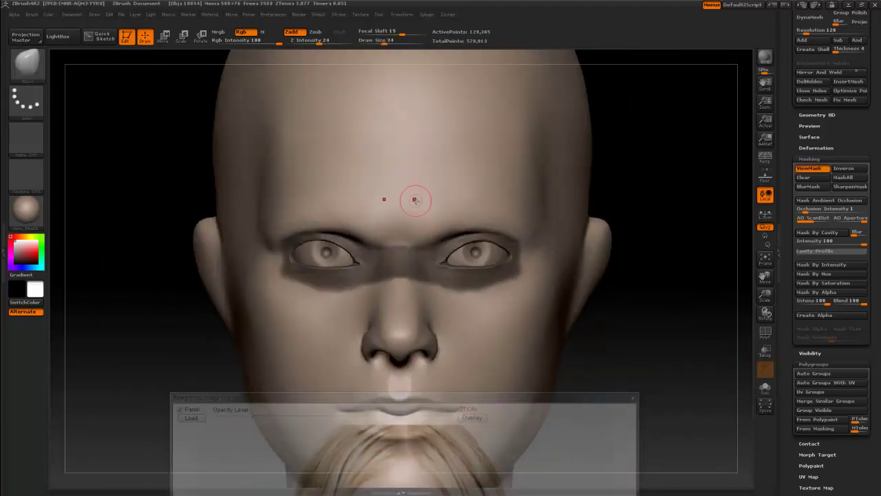
pyautogui.press('ctrl')
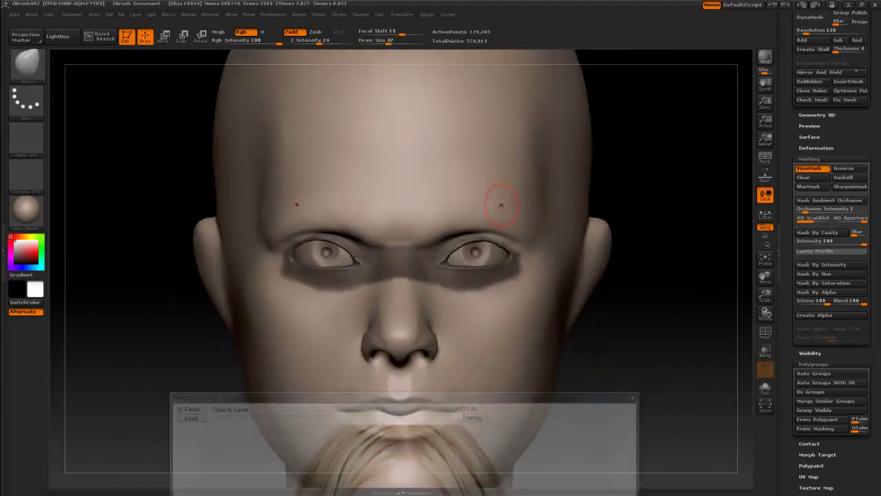
pyautogui.hotkey('ctrl', 'h')
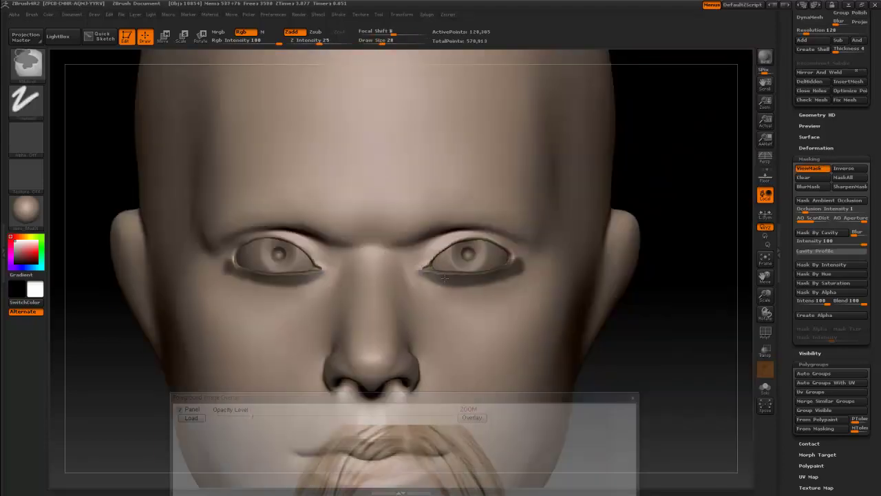
pyautogui.moveTo(413, 276)
pyautogui.keyDown('ctrl'); pyautogui.mouseDown()
pyautogui.moveTo(533, 272)
pyautogui.moveTo(543, 214)
pyautogui.mouseUp(); pyautogui.keyUp('ctrl')
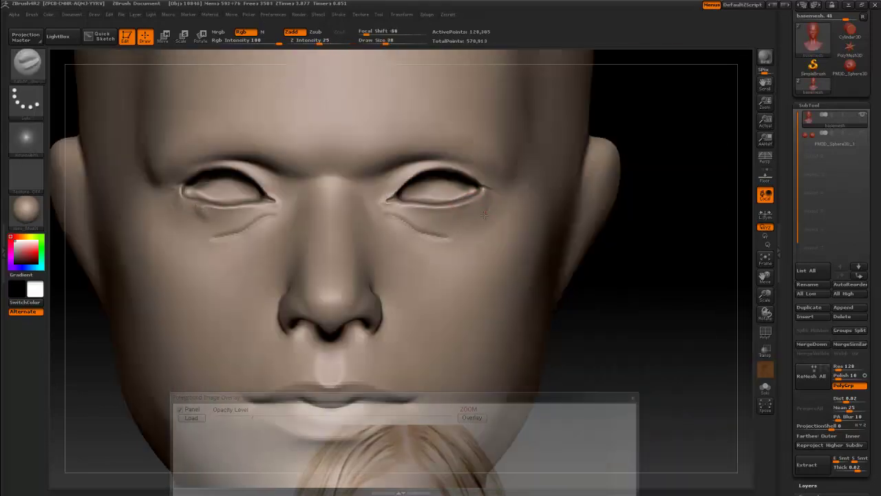
pyautogui.keyDown('shift'); pyautogui.moveTo(393, 221); pyautogui.dragTo(493, 204); pyautogui.keyUp('shift')
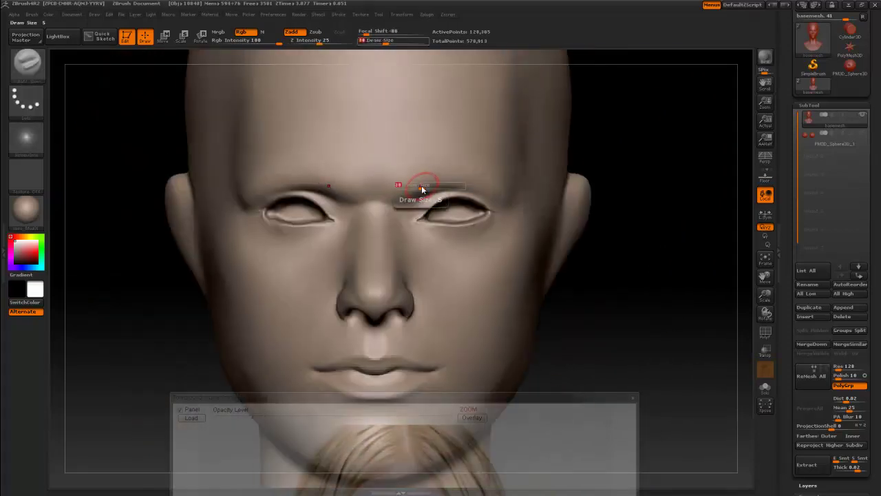
# Sculpt inner-brow frown creases and a brow ridge, comparing against the reference overlay.
pyautogui.moveTo(406, 180); pyautogui.dragTo(456, 163)
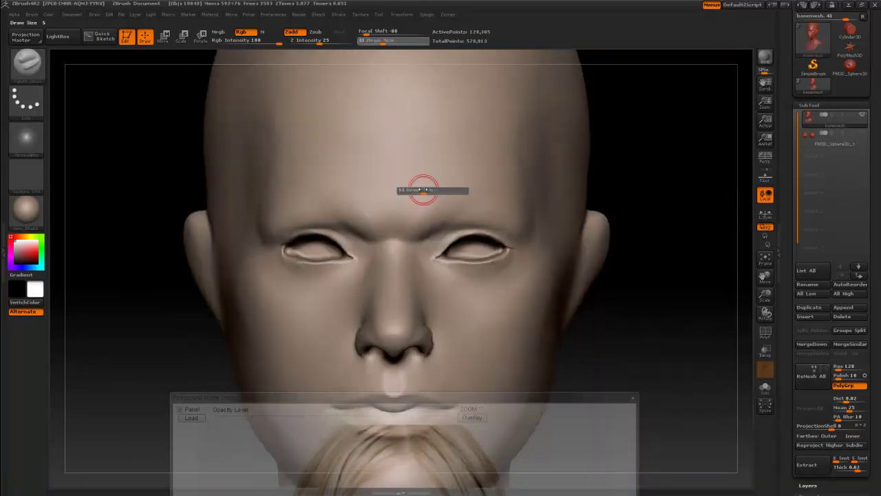
pyautogui.moveTo(504, 203); pyautogui.dragTo(472, 206)
pyautogui.moveTo(491, 398); pyautogui.dragTo(482, 71)
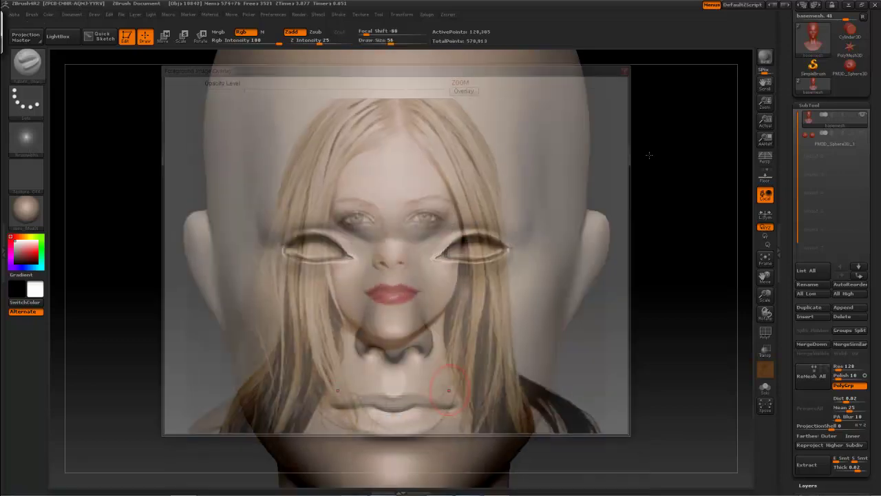
pyautogui.press('[')
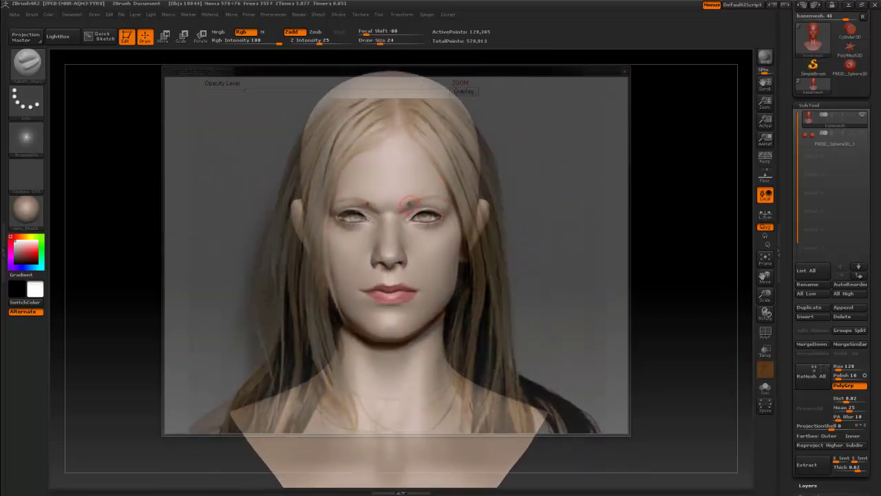
pyautogui.moveTo(541, 78); pyautogui.dragTo(537, 394)
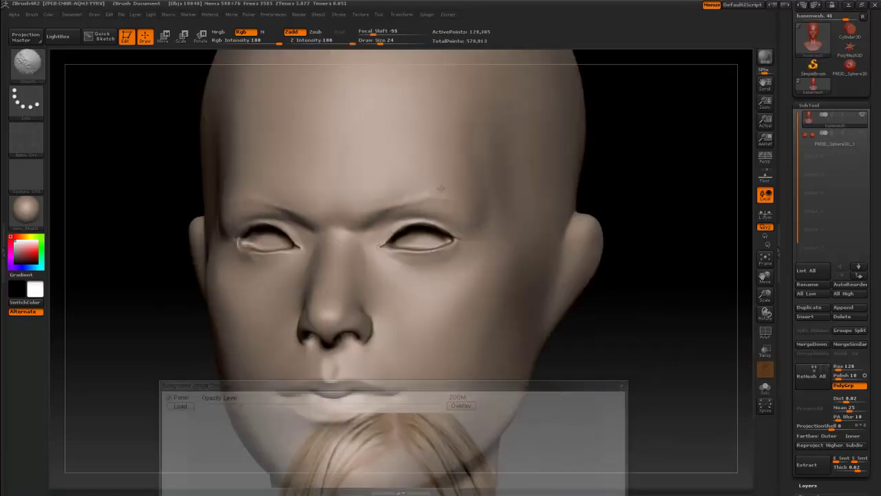
# Switch to a different sculpting brush and reduce its size.
pyautogui.press('b')
pyautogui.press('m')
pyautogui.press('v')
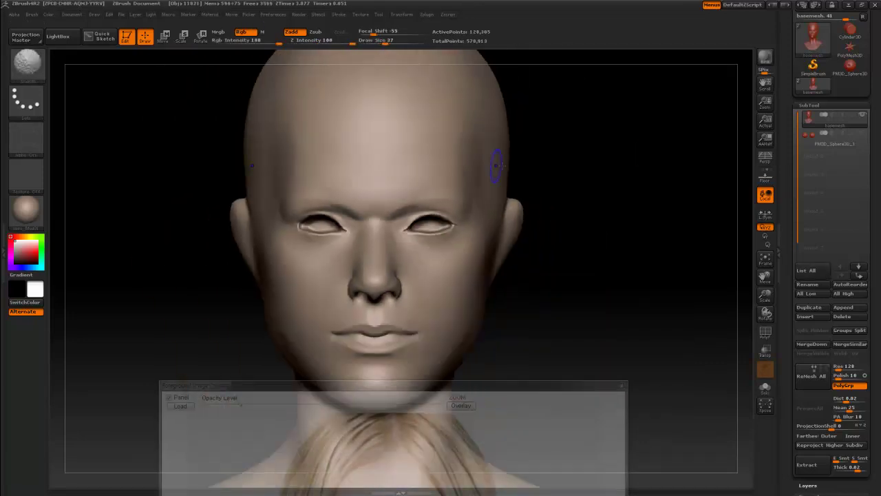
pyautogui.press('b')
pyautogui.press('Escape')
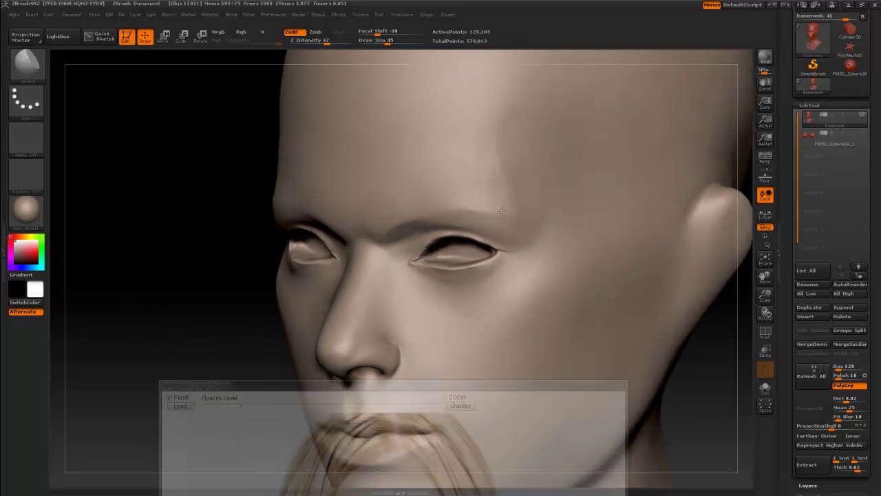
pyautogui.press('[')
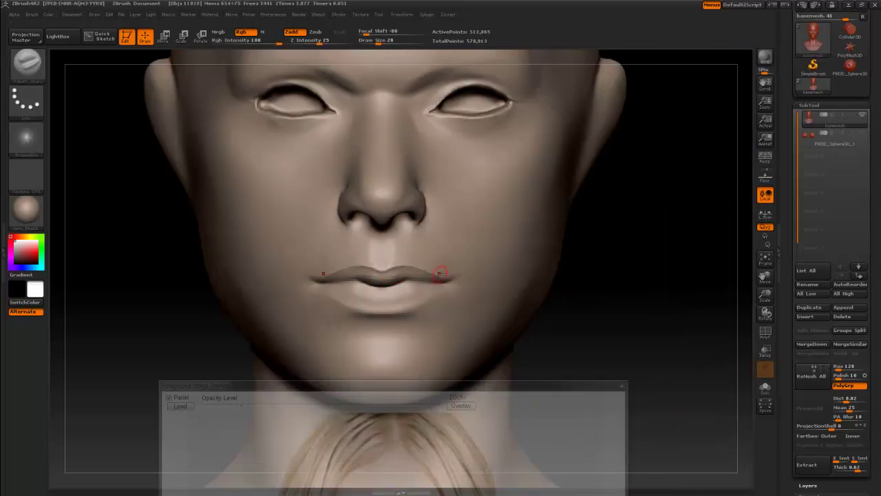
# Refine the lower lip's shape and turn the head slightly to check it.
pyautogui.moveTo(406, 313); pyautogui.dragTo(445, 286)
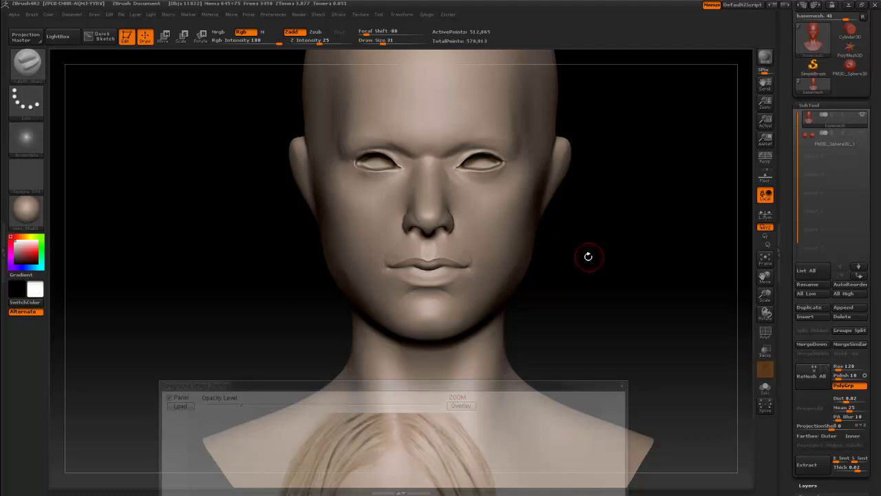
pyautogui.moveTo(459, 224); pyautogui.dragTo(406, 222)
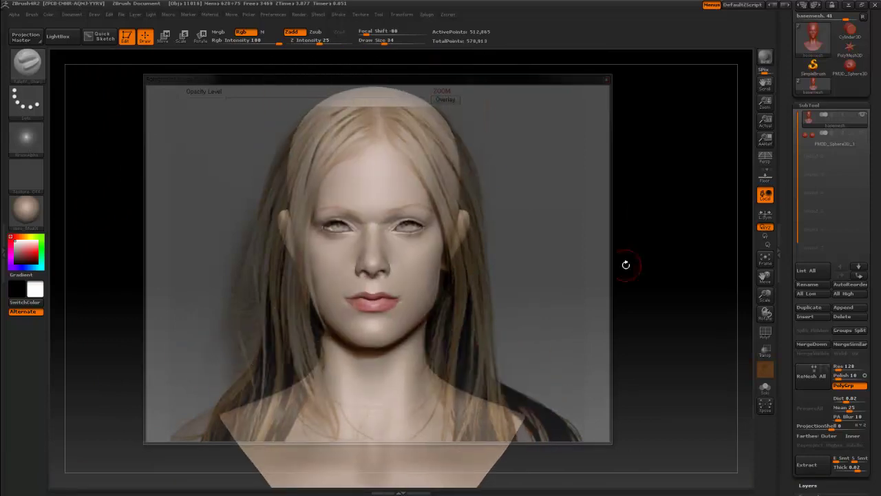
# Apply the wuc2_skin material to the head and make the brush much larger.
pyautogui.press('b')
pyautogui.press('m')
pyautogui.press('v')
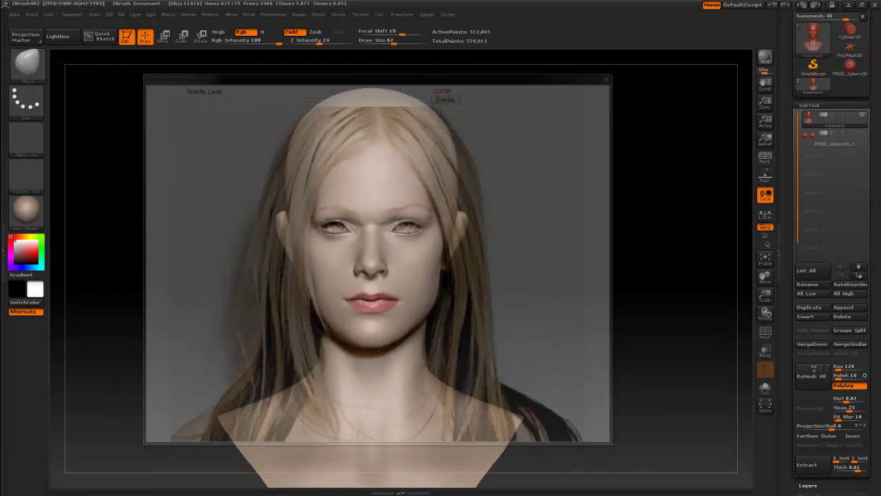
pyautogui.press('m')
pyautogui.click(379, 347)
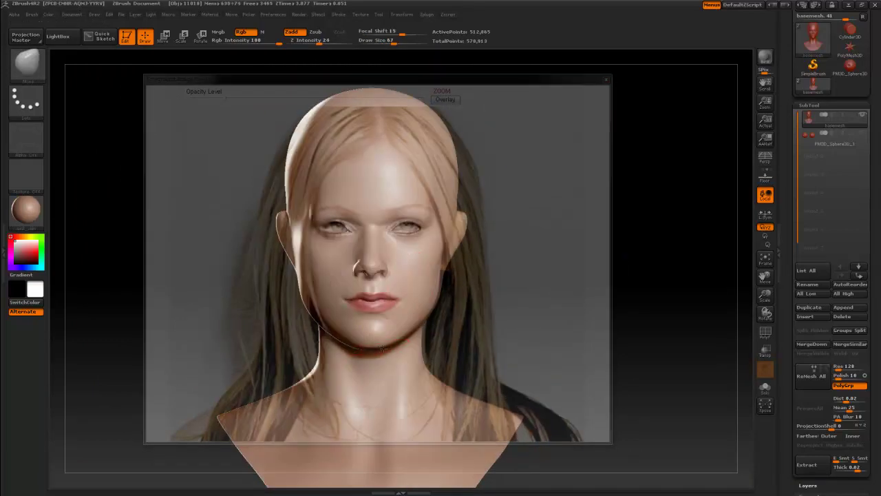
pyautogui.moveTo(436, 276); pyautogui.dragTo(454, 276)
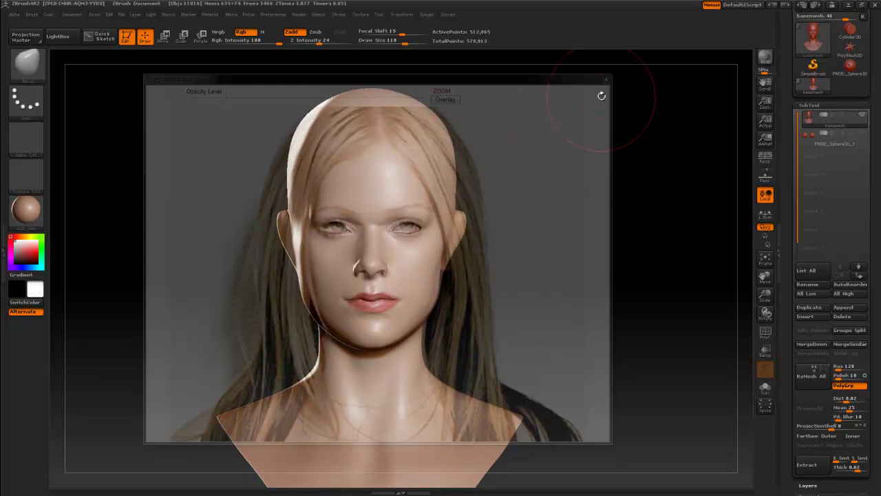
# Switch to a small freehand sculpting brush.
pyautogui.press('b')
pyautogui.press('d')
pyautogui.press('s')
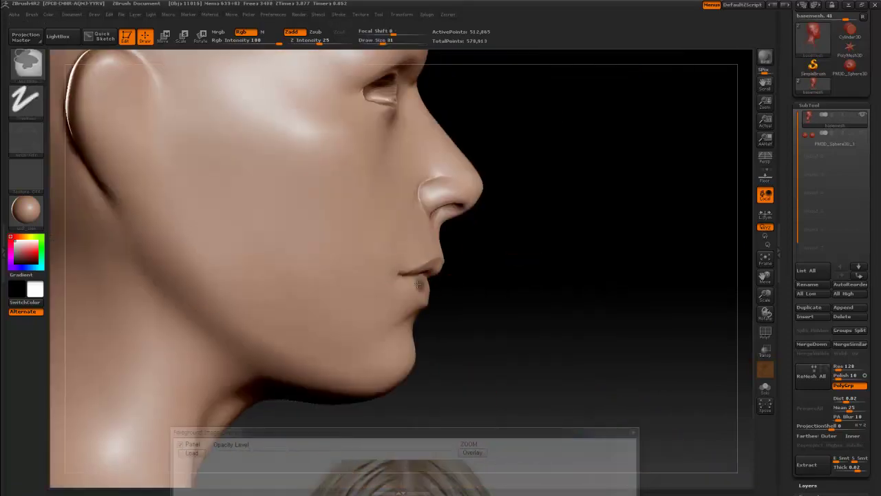
# Mask and unmask the lips and chin, then smooth the area between nose and upper lip.
pyautogui.keyDown('ctrl'); pyautogui.moveTo(420, 279); pyautogui.dragTo(382, 306); pyautogui.keyUp('ctrl')
pyautogui.press('s')
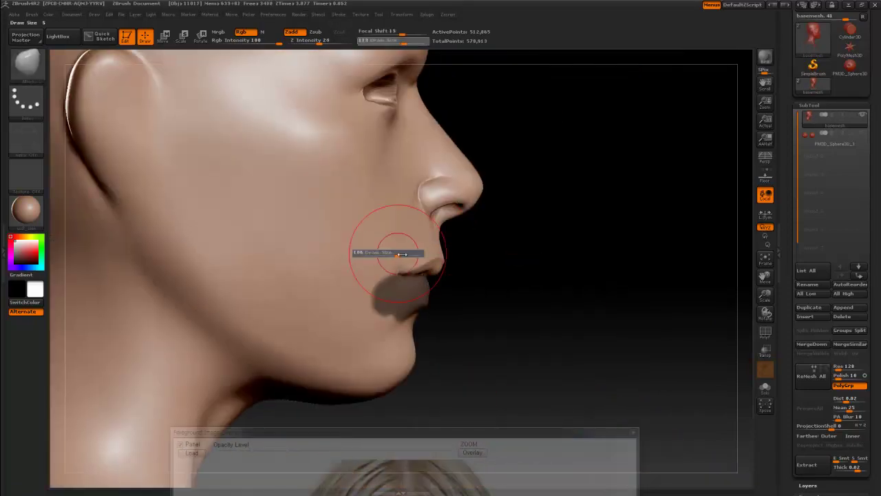
pyautogui.keyDown('ctrl'); pyautogui.click(582, 263); pyautogui.keyUp('ctrl')
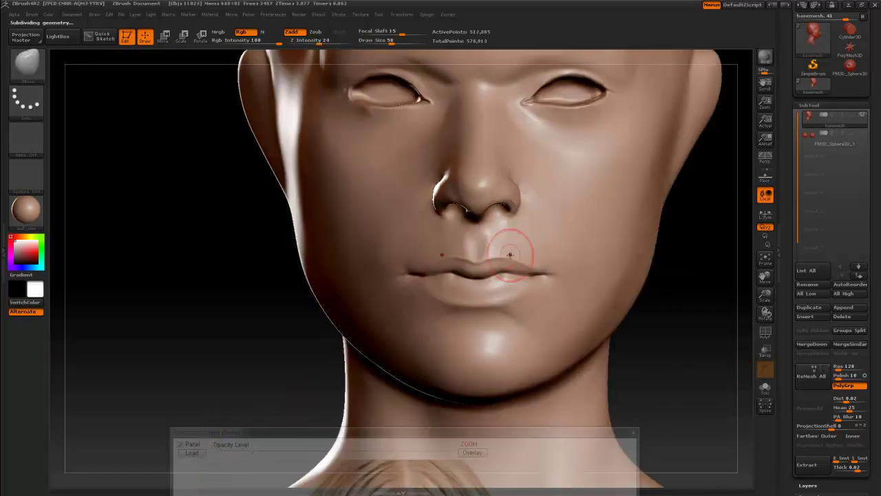
pyautogui.press('ctrl')
pyautogui.press('ctrl')
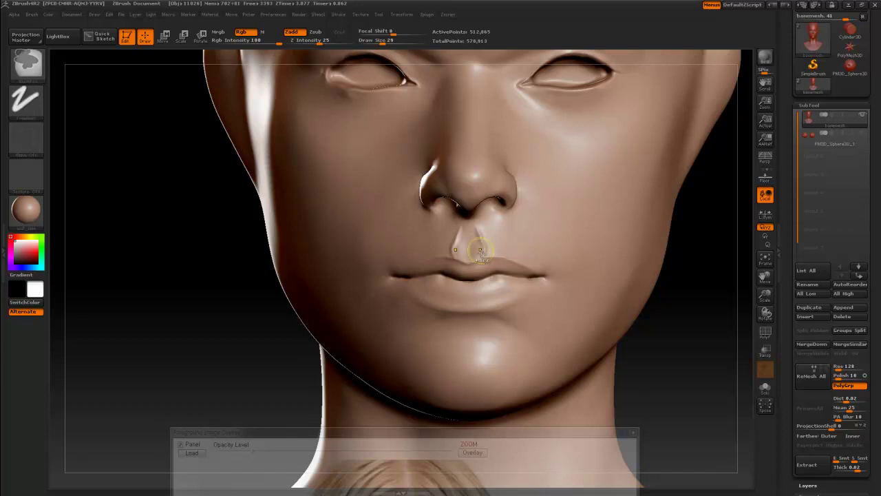
pyautogui.keyDown('shift'); pyautogui.moveTo(488, 254); pyautogui.dragTo(483, 230); pyautogui.keyUp('shift')
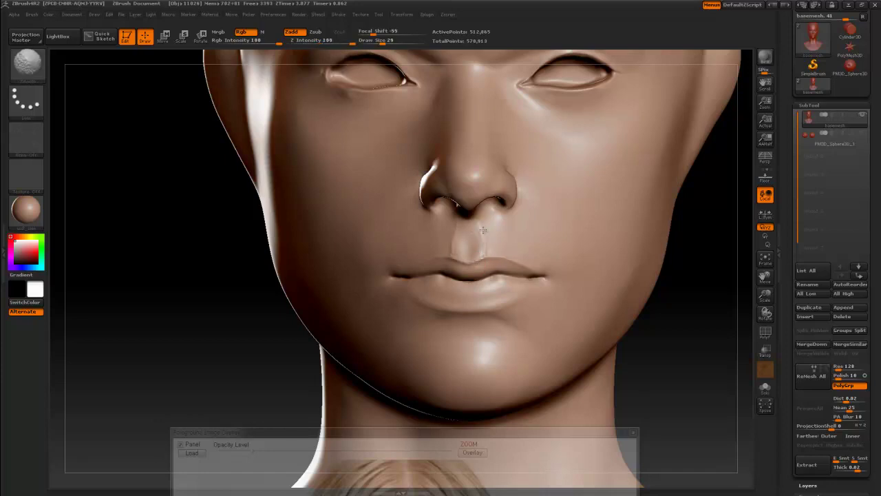
pyautogui.moveTo(675, 262)
pyautogui.keyDown('shift'); pyautogui.mouseDown()
pyautogui.moveTo(689, 270)
pyautogui.moveTo(619, 134)
pyautogui.moveTo(610, 237)
pyautogui.mouseUp(); pyautogui.keyUp('shift')
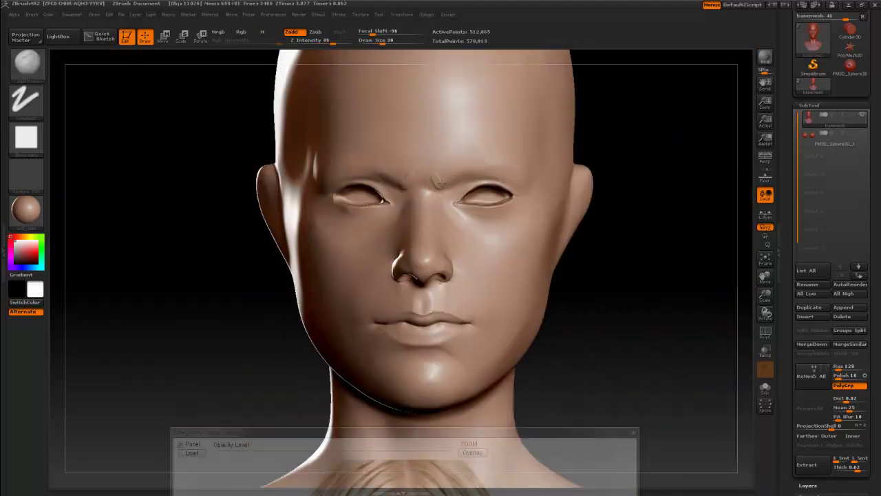
# Add sculpted forehead detail and save the head as a ZTool file.
pyautogui.moveTo(435, 163); pyautogui.dragTo(410, 166)
pyautogui.click(844, 29)
pyautogui.write('내')
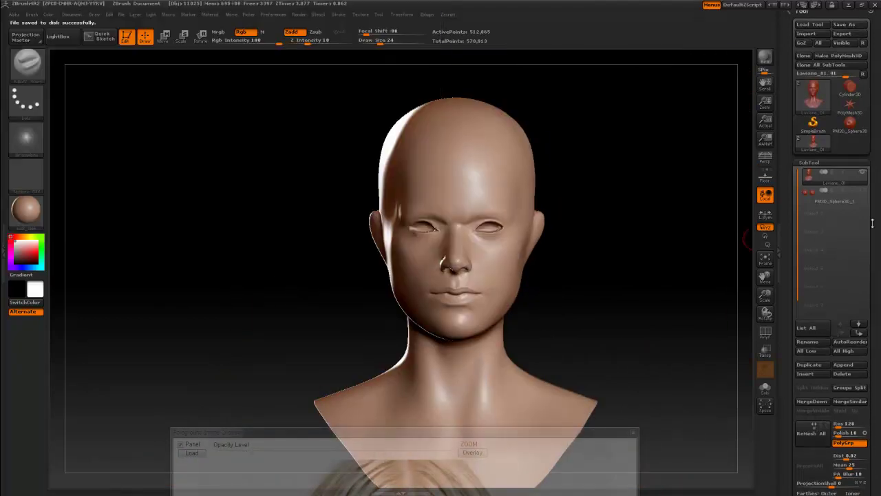
# Apply ReSym in Tool > Deformation to restore the head's left-right symmetry.
pyautogui.scroll(-10, 823, 250)
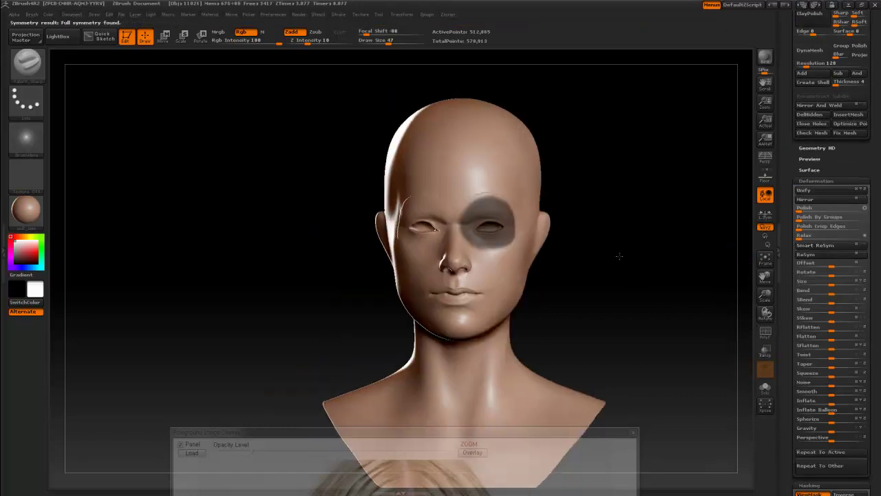
pyautogui.click(815, 256)
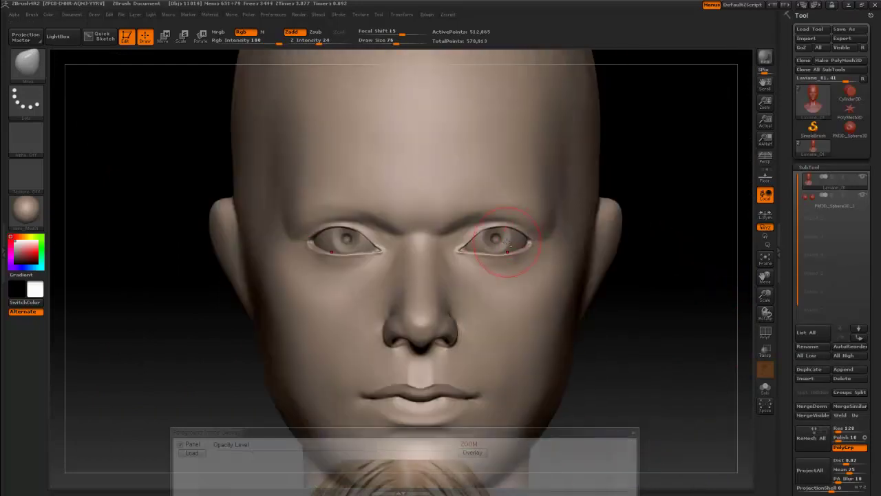
# Mask beneath and around both eyes, including in profile, then clear the mask.
pyautogui.keyDown('alt'); pyautogui.click(507, 245); pyautogui.keyUp('alt')
pyautogui.press('w')
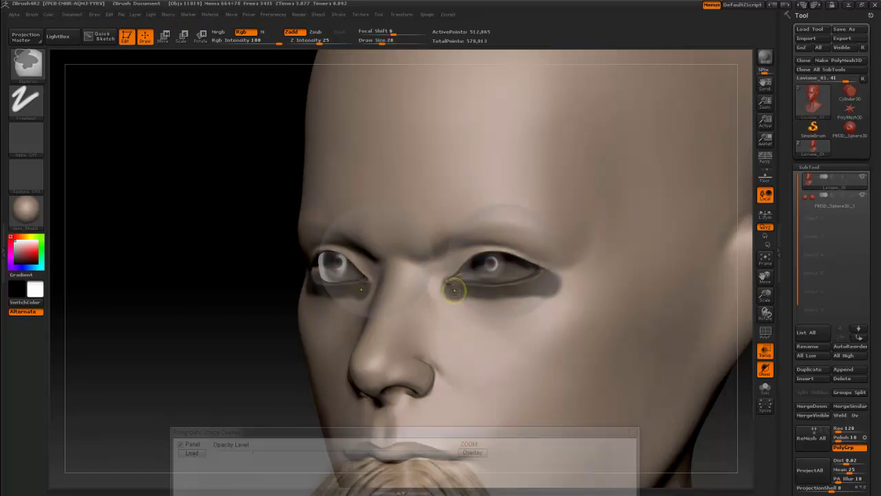
pyautogui.moveTo(455, 290); pyautogui.dragTo(514, 318)
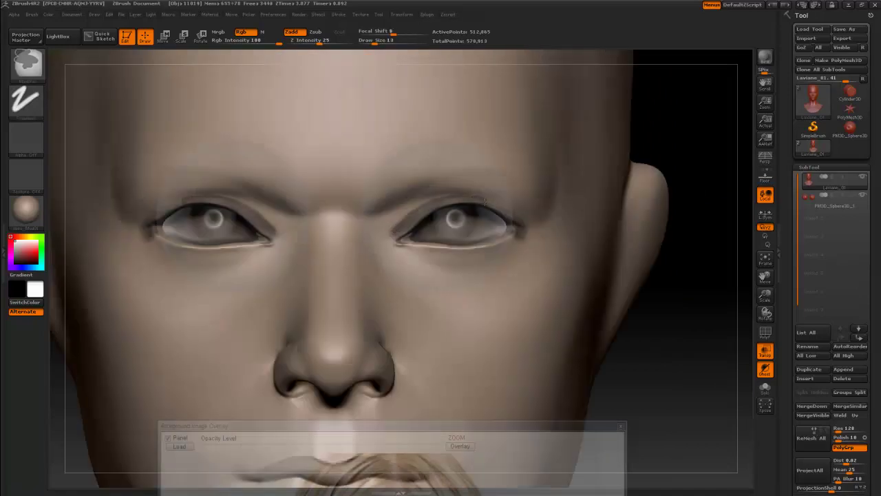
pyautogui.moveTo(513, 230)
pyautogui.keyDown('ctrl'); pyautogui.mouseDown()
pyautogui.moveTo(447, 268)
pyautogui.moveTo(510, 289)
pyautogui.moveTo(429, 183)
pyautogui.mouseUp(); pyautogui.keyUp('ctrl')
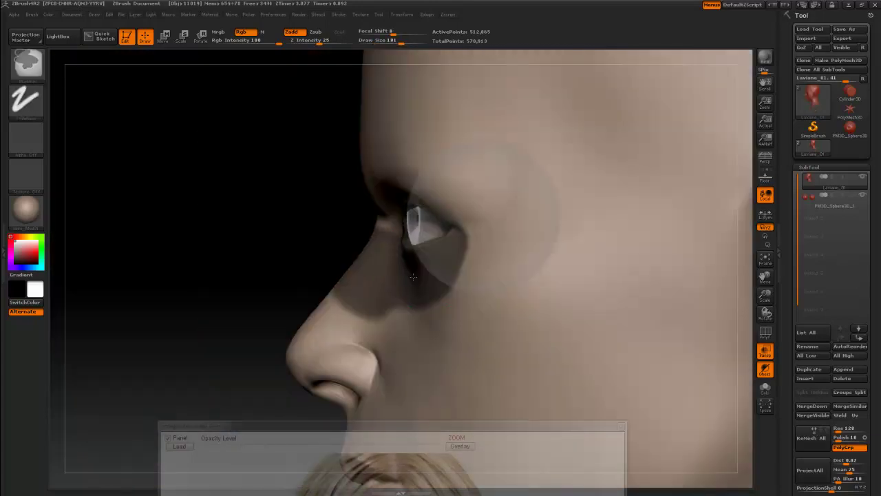
pyautogui.keyDown('ctrl'); pyautogui.moveTo(414, 289); pyautogui.dragTo(413, 186); pyautogui.keyUp('ctrl')
pyautogui.press('s')
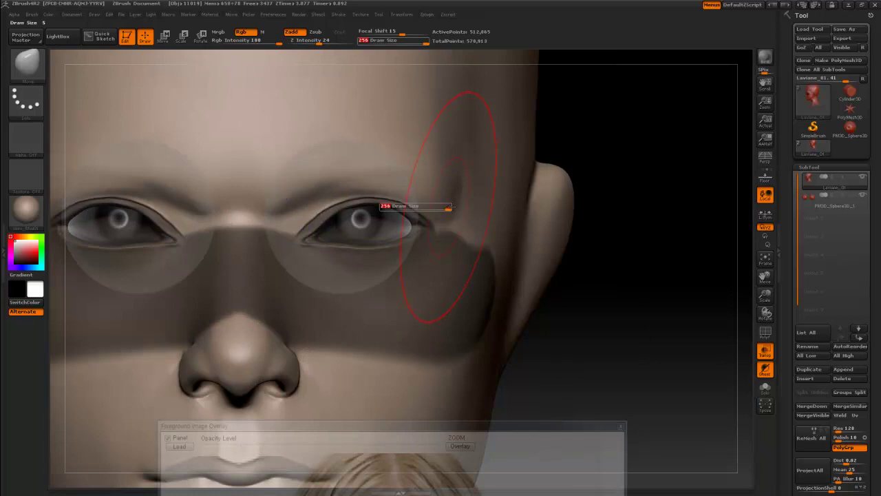
pyautogui.keyDown('ctrl'); pyautogui.click(643, 158); pyautogui.keyUp('ctrl')
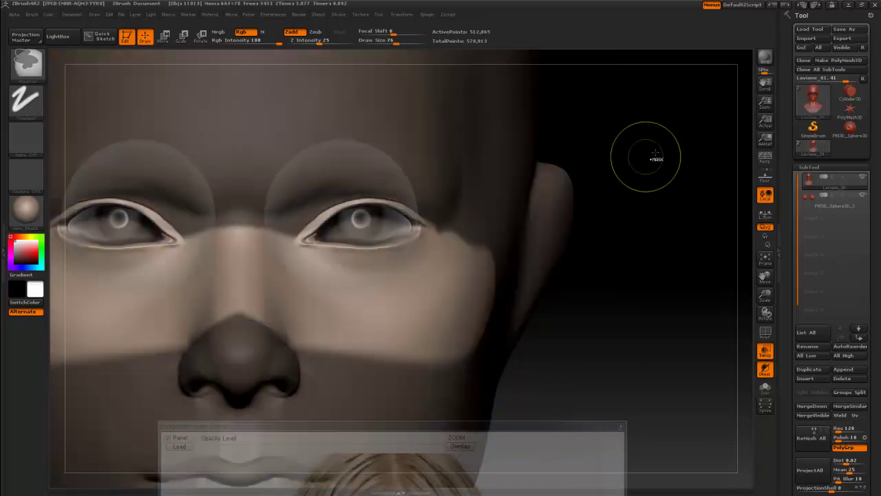
# Set the brush size to 125 and switch to a new brush, stroke and alpha.
pyautogui.press('s')
pyautogui.moveTo(277, 238); pyautogui.dragTo(582, 128)
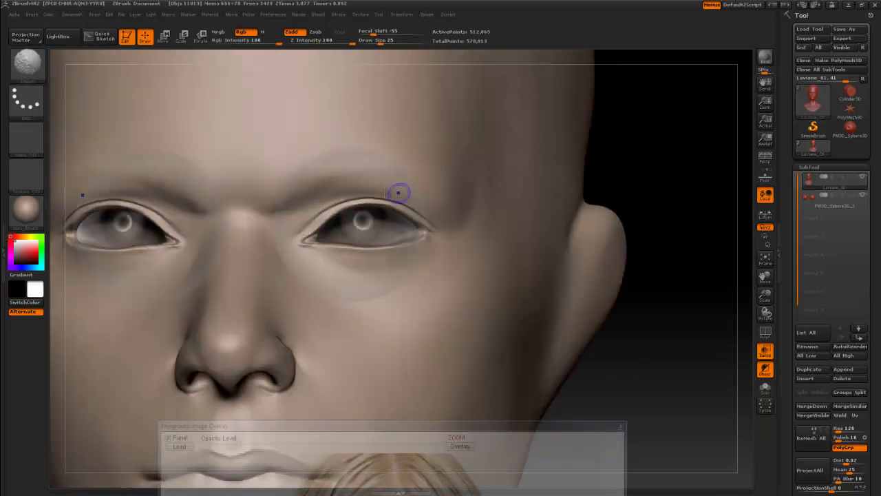
pyautogui.press('s')
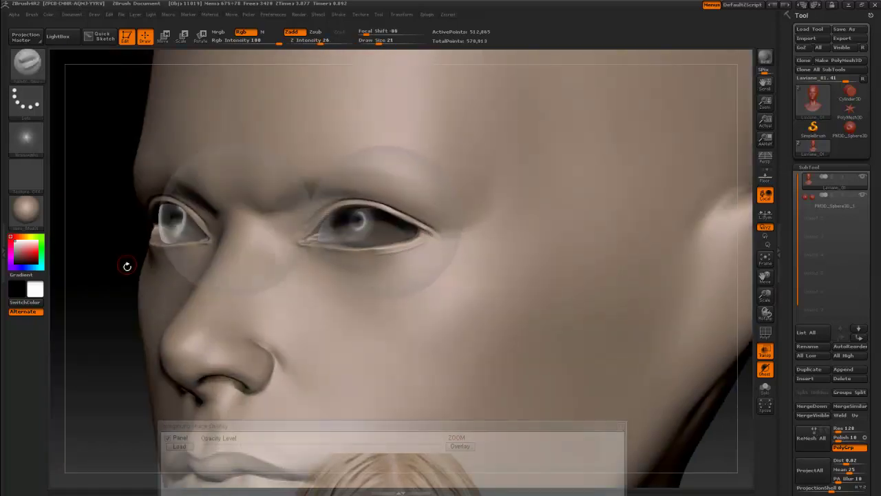
pyautogui.moveTo(128, 266); pyautogui.dragTo(311, 247)
pyautogui.press('b')
pyautogui.press('c')
pyautogui.press('b')
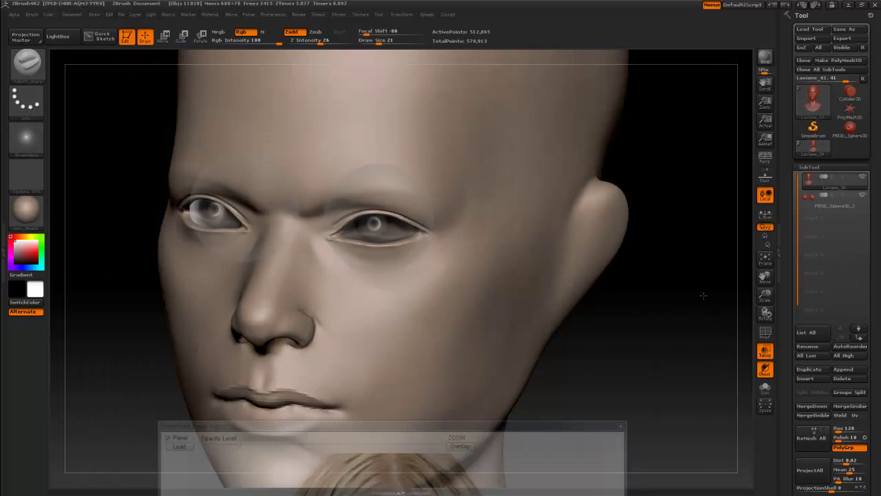
pyautogui.keyDown('shift'); pyautogui.moveTo(430, 234); pyautogui.dragTo(720, 295); pyautogui.keyUp('shift')
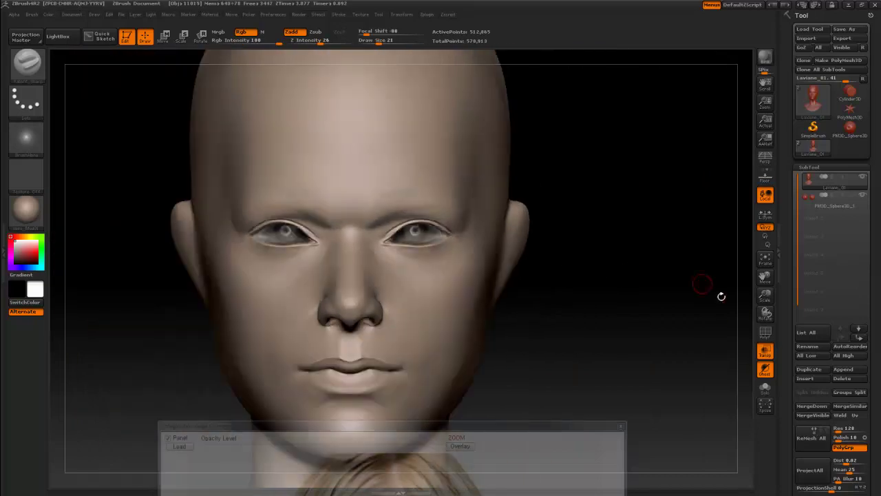
# Adjust the brush size and switch to freehand masking for the eye and brow work.
pyautogui.press('s')
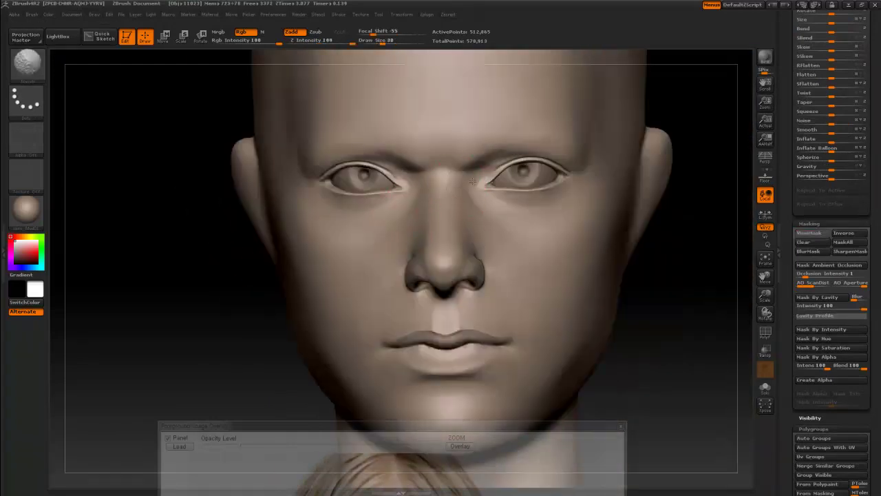
pyautogui.press('s')
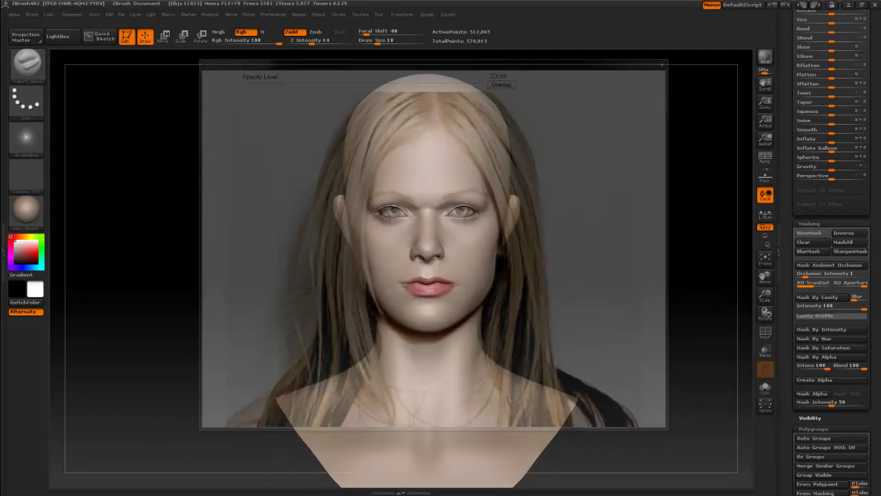
pyautogui.press('ctrl')
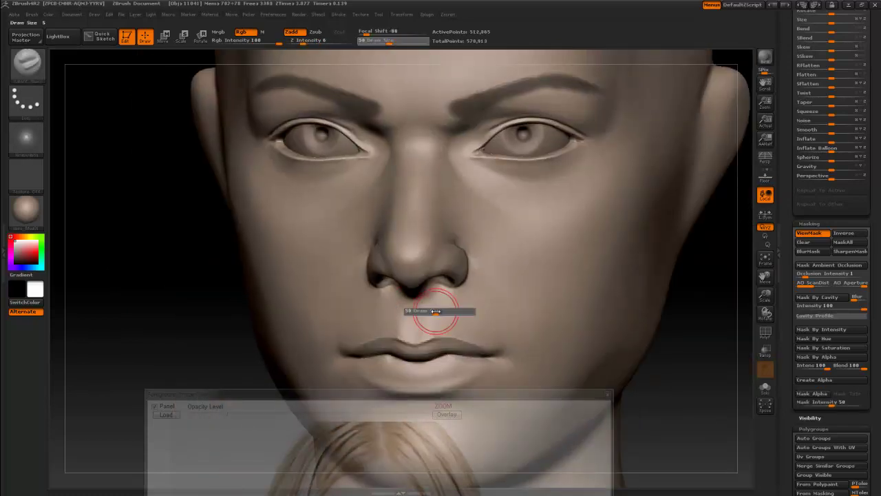
# Shrink the brush to size 19 and turn the head to a framed left side profile.
pyautogui.moveTo(435, 311)
pyautogui.mouseDown()
pyautogui.moveTo(419, 334)
pyautogui.moveTo(431, 339)
pyautogui.mouseUp()
pyautogui.rightClick(419, 335)
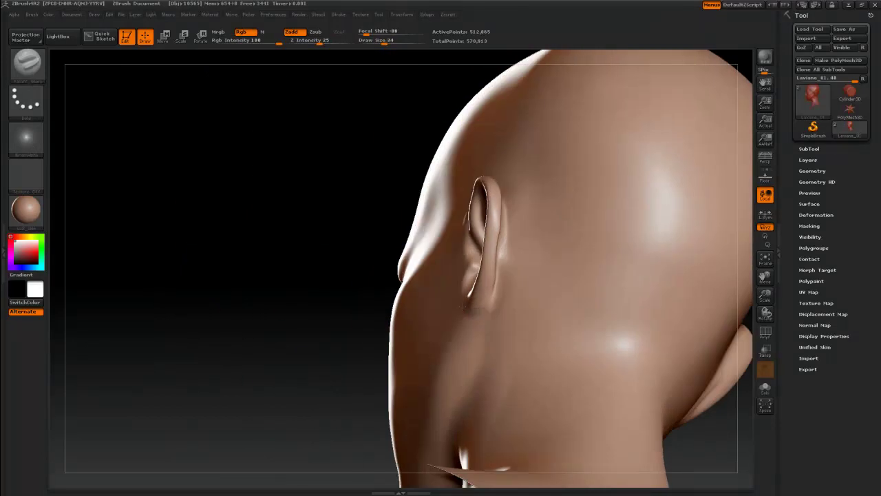
pyautogui.moveTo(459, 301)
pyautogui.mouseDown()
pyautogui.moveTo(391, 280)
pyautogui.moveTo(351, 285)
pyautogui.mouseUp()
pyautogui.moveTo(425, 305); pyautogui.dragTo(649, 273)
pyautogui.press('f')
pyautogui.press('s')
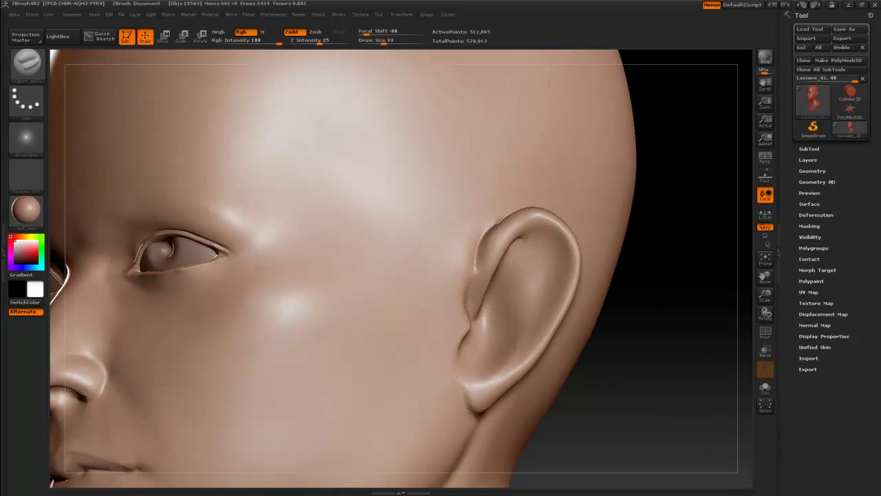
# Shape the ear's rim and bowl, expanding Tool > Deformation to check Polish.
pyautogui.moveTo(523, 237); pyautogui.dragTo(537, 233)
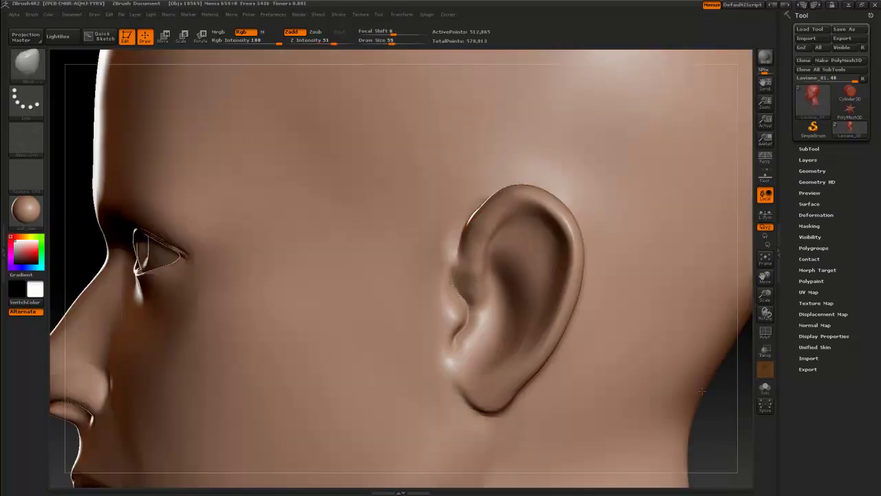
pyautogui.press('s')
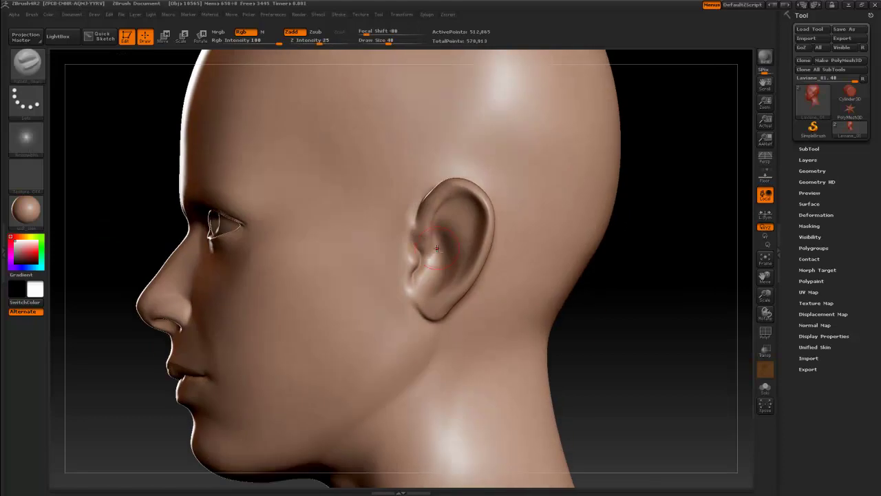
pyautogui.moveTo(446, 202); pyautogui.dragTo(440, 233)
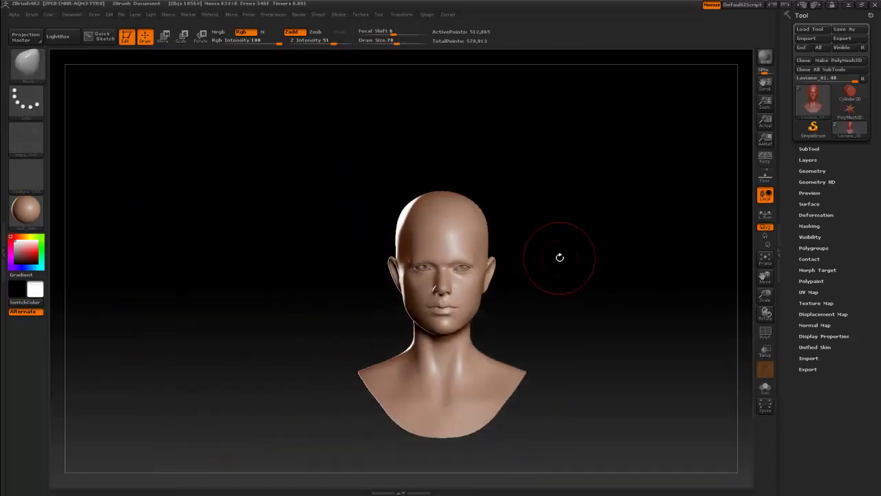
pyautogui.click(816, 215)
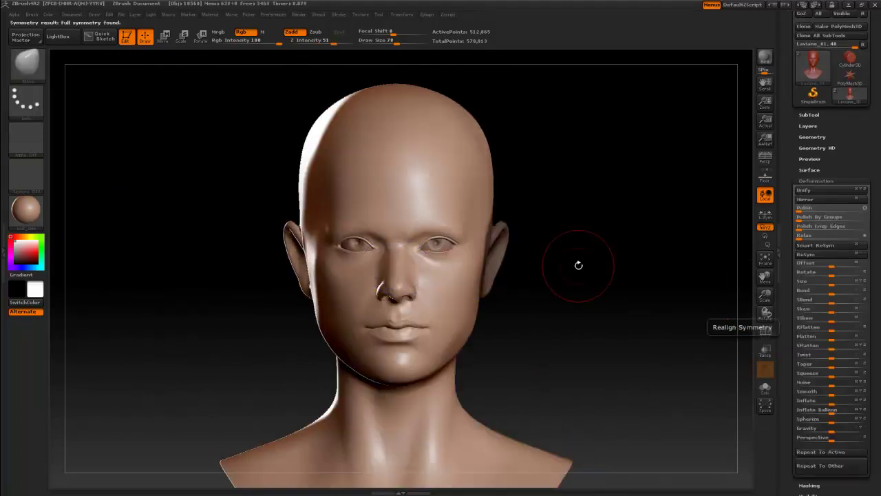
pyautogui.moveTo(578, 261); pyautogui.dragTo(606, 295)
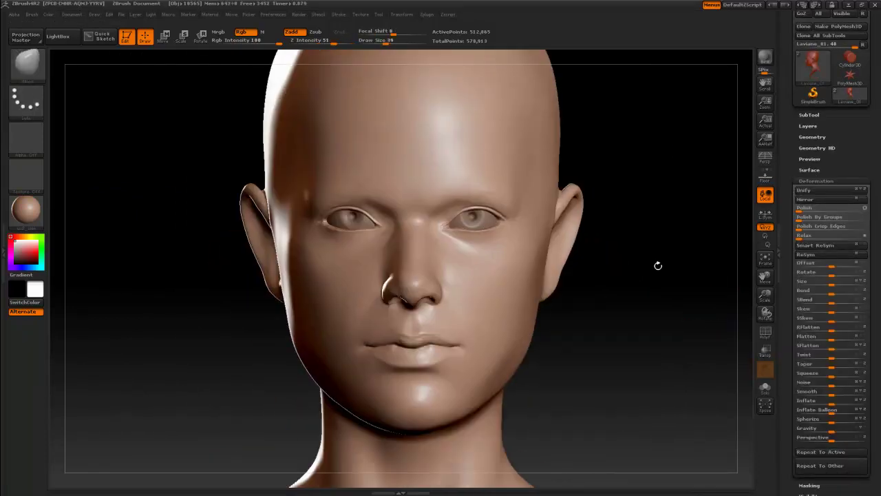
pyautogui.moveTo(657, 264); pyautogui.dragTo(646, 320)
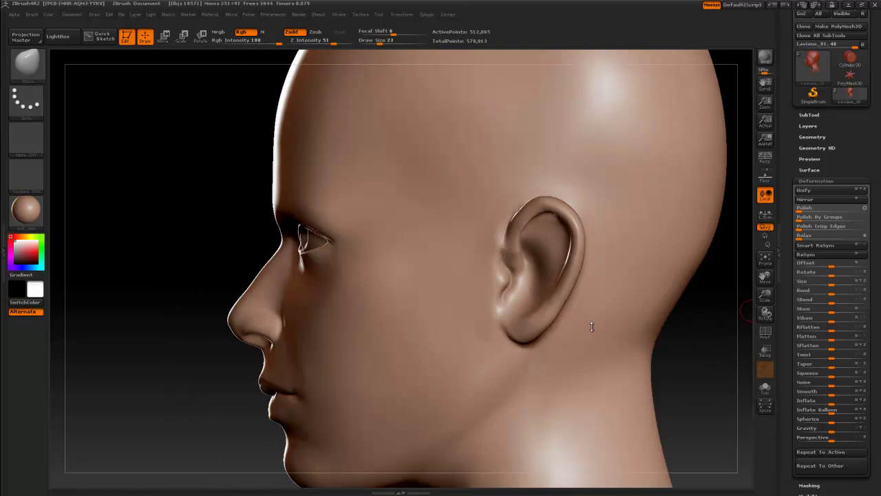
pyautogui.keyDown('alt'); pyautogui.moveTo(691, 334); pyautogui.dragTo(611, 274); pyautogui.keyUp('alt')
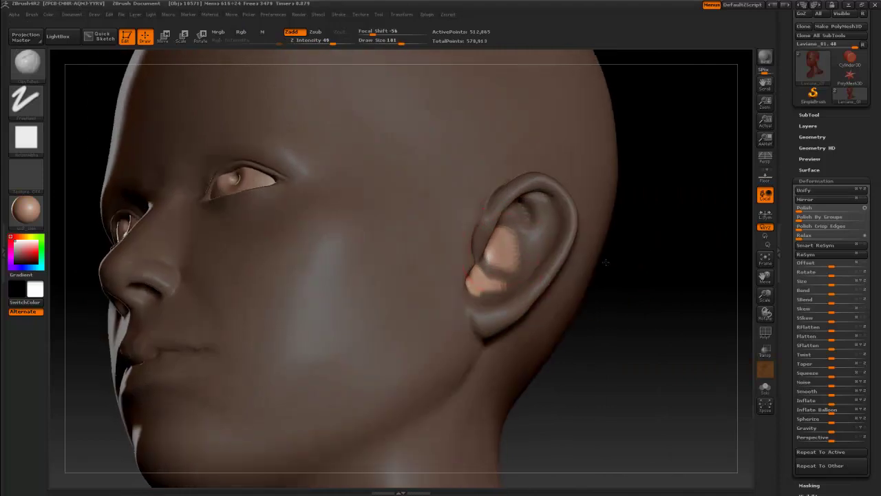
# Smooth the bumps on the lower ear rim, then review the ear, crown and neck.
pyautogui.moveTo(646, 262)
pyautogui.mouseDown()
pyautogui.moveTo(507, 253)
pyautogui.moveTo(207, 318)
pyautogui.moveTo(380, 312)
pyautogui.mouseUp()
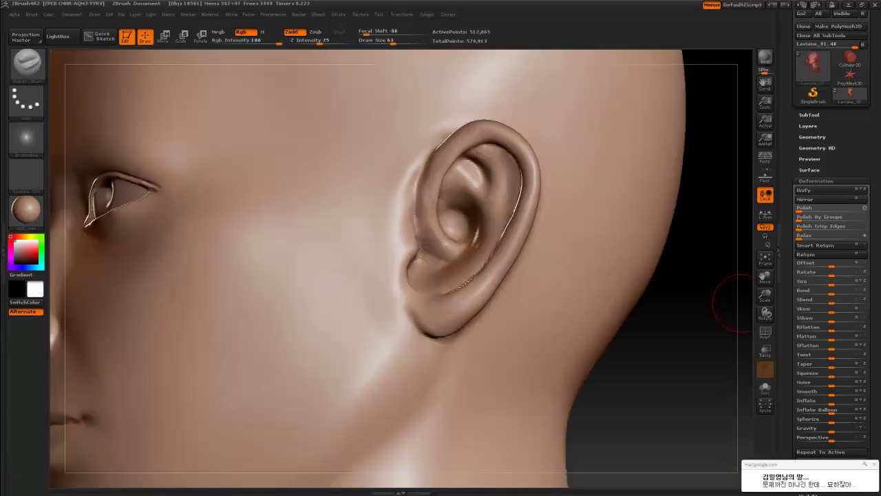
pyautogui.moveTo(728, 296); pyautogui.dragTo(687, 330)
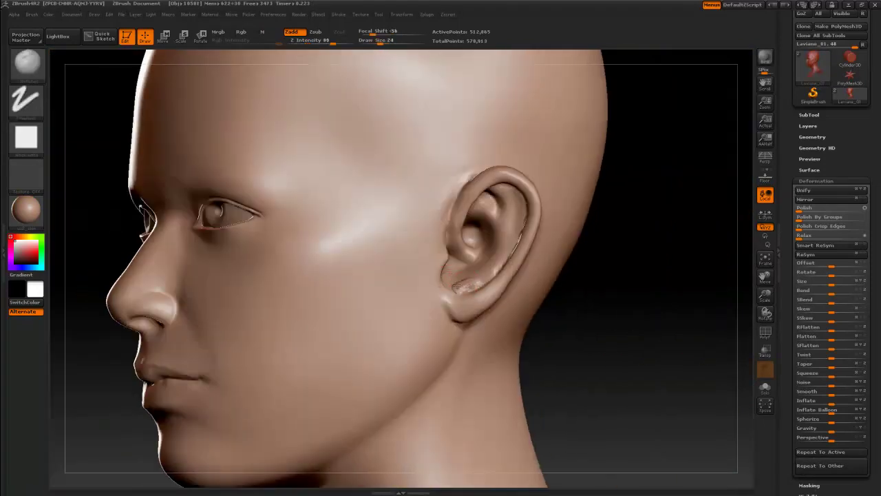
pyautogui.keyDown('shift'); pyautogui.moveTo(506, 256); pyautogui.dragTo(490, 274); pyautogui.keyUp('shift')
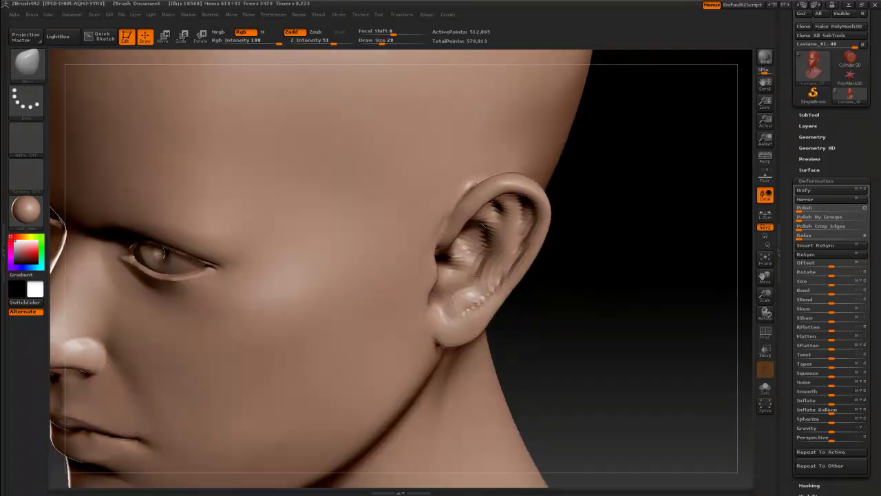
pyautogui.moveTo(651, 194); pyautogui.dragTo(490, 277)
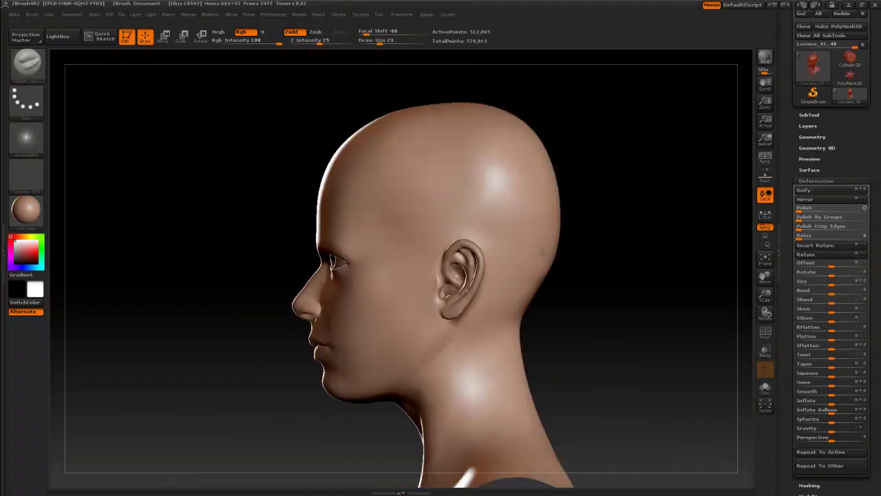
pyautogui.moveTo(586, 299)
pyautogui.mouseDown()
pyautogui.moveTo(557, 253)
pyautogui.moveTo(364, 217)
pyautogui.mouseUp()
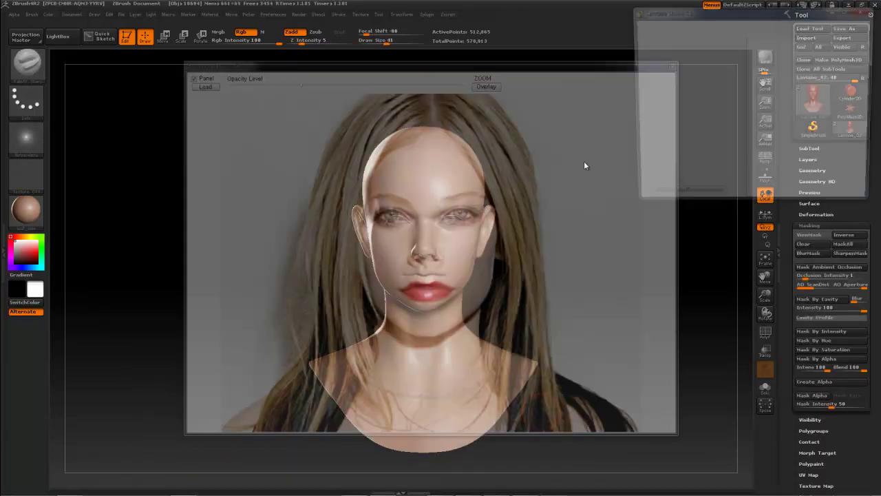
pyautogui.moveTo(715, 215); pyautogui.dragTo(718, 217)
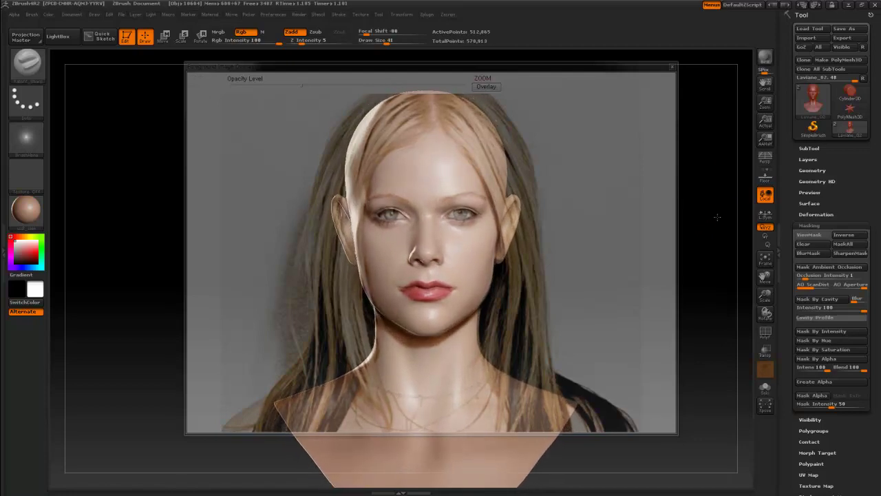
pyautogui.moveTo(614, 222); pyautogui.dragTo(706, 204)
pyautogui.press('s')
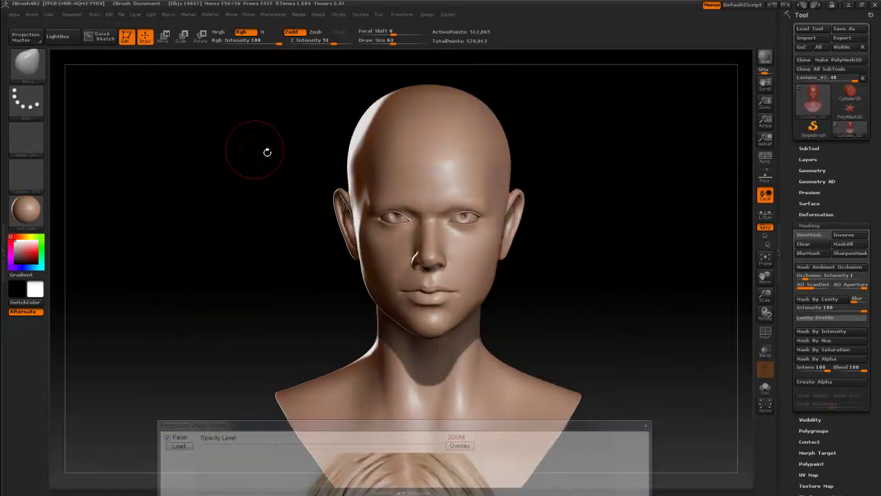
# Check the Light, Render ambient occlusion and Material wax settings, then turn the head to face front.
pyautogui.click(150, 14)
pyautogui.click(182, 190)
pyautogui.click(298, 13)
pyautogui.click(320, 112)
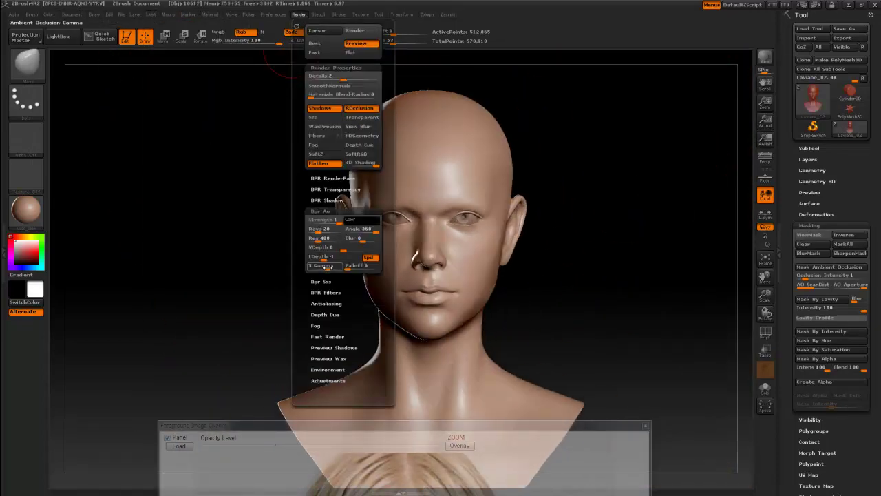
pyautogui.moveTo(640, 134); pyautogui.dragTo(394, 65)
pyautogui.click(210, 14)
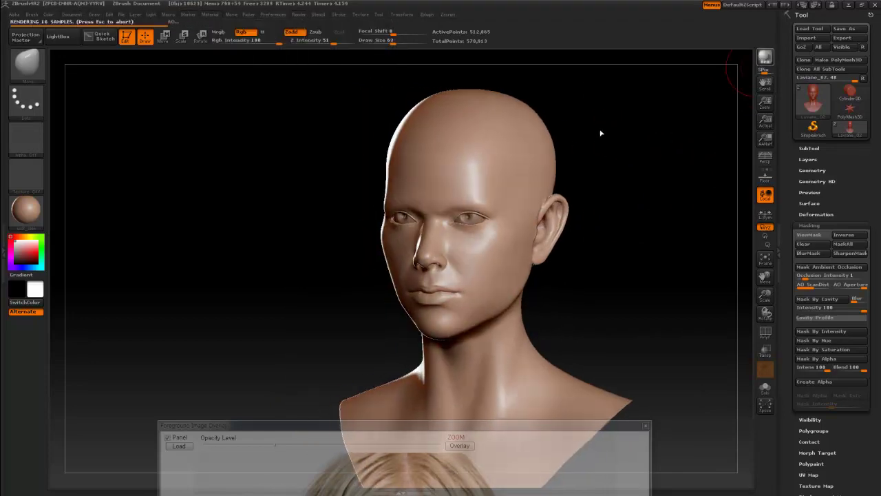
pyautogui.keyDown('alt'); pyautogui.moveTo(614, 122); pyautogui.dragTo(525, 195); pyautogui.keyUp('alt')
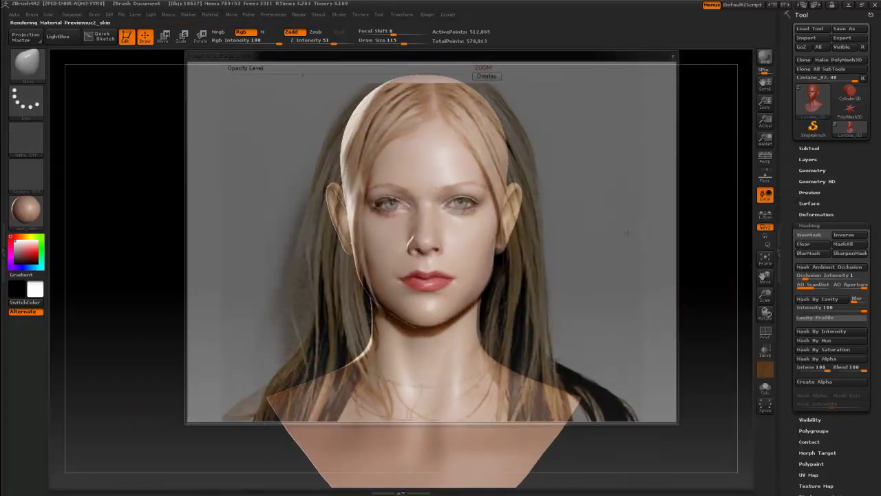
pyautogui.keyDown('ctrl'); pyautogui.click(444, 196); pyautogui.keyUp('ctrl')
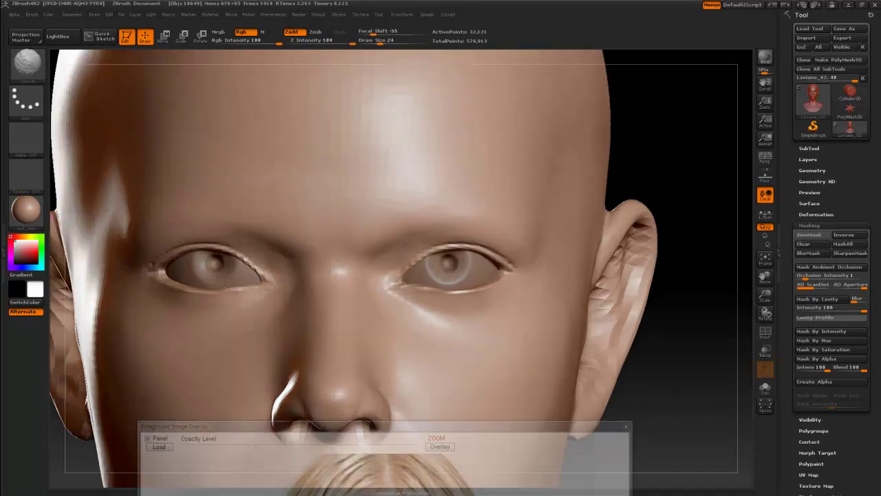
# Subdivide the head once with Ctrl+D and bring up the brush size.
pyautogui.hotkey('ctrl', 'd')
pyautogui.hotkey('ctrl', 'd')
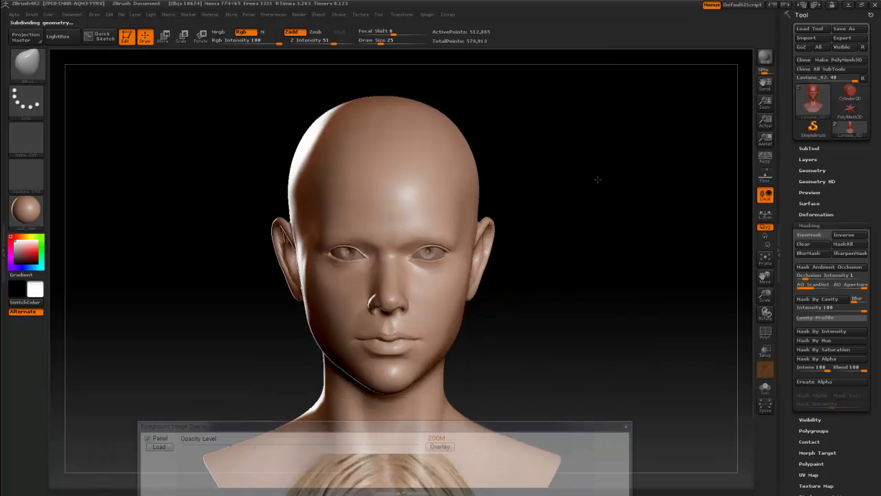
pyautogui.press('s')
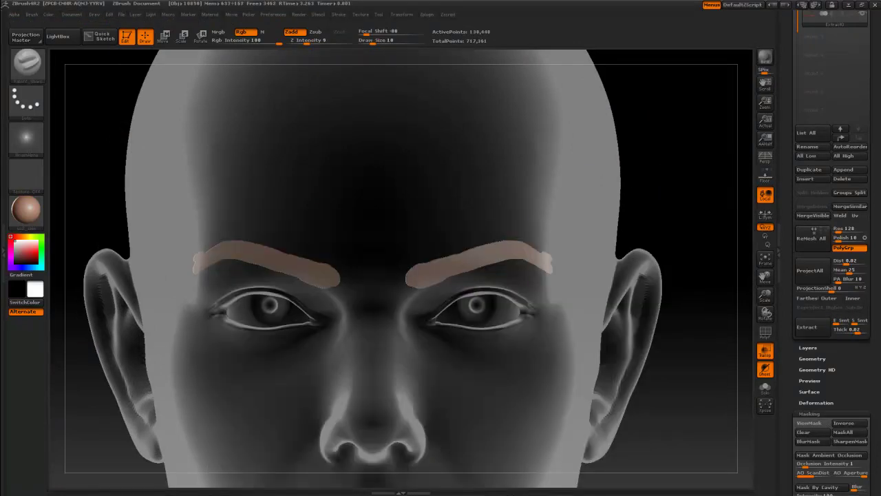
# Set the sculpting intensity to 38 and turn the head toward the right eyebrow.
pyautogui.rightClick(414, 270)
pyautogui.moveTo(396, 254); pyautogui.dragTo(415, 269)
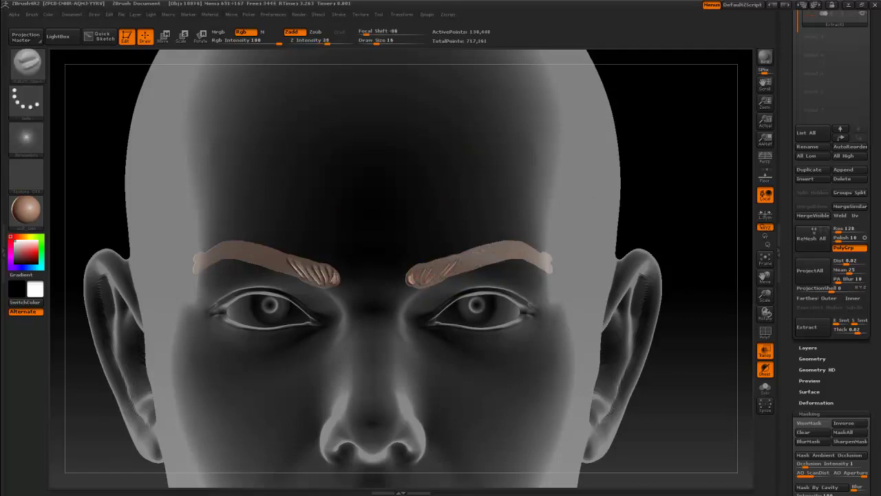
pyautogui.moveTo(458, 256); pyautogui.dragTo(523, 249)
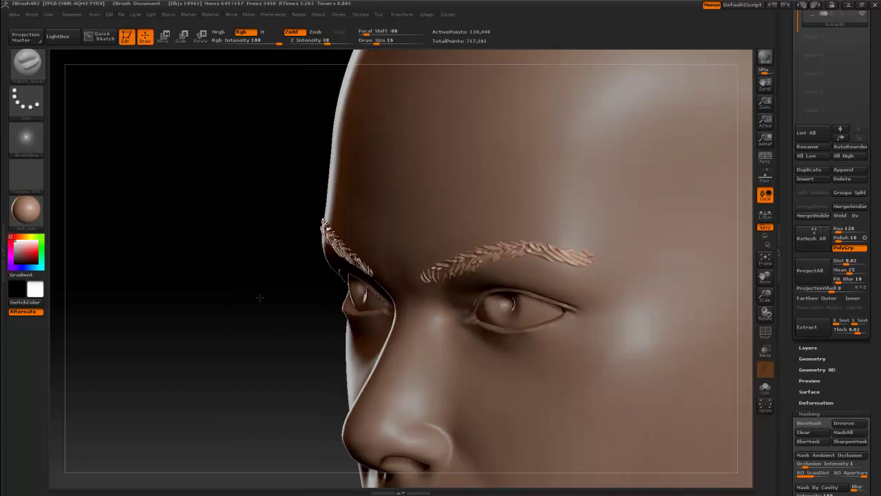
pyautogui.moveTo(255, 299); pyautogui.dragTo(381, 248)
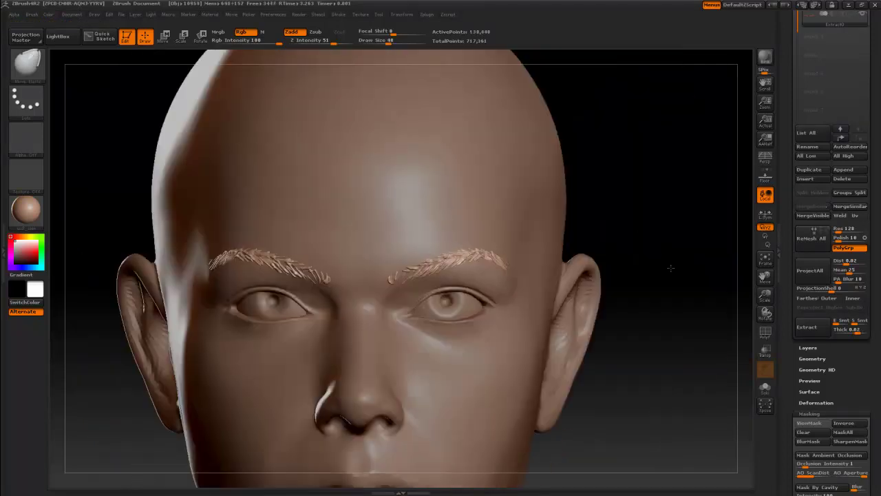
pyautogui.press('s')
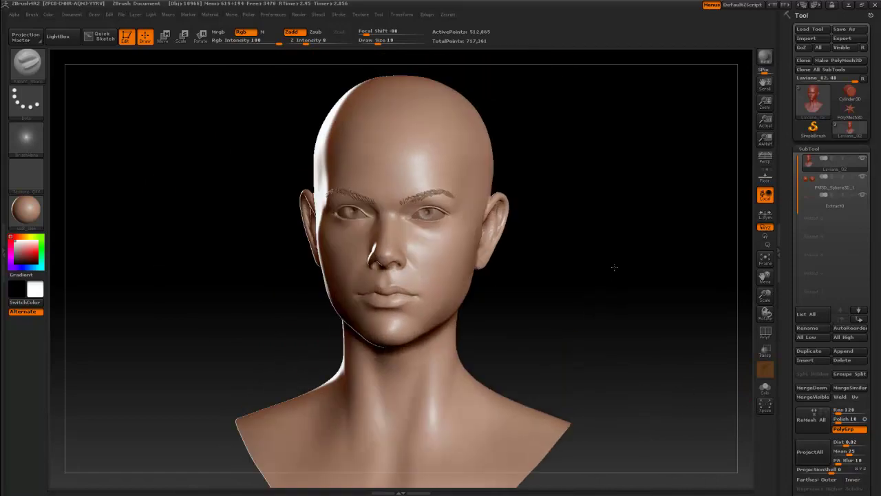
# Insert a ZSphere subtool into the bust and enable EditSketch on it.
pyautogui.moveTo(614, 267)
pyautogui.mouseDown()
pyautogui.moveTo(637, 270)
pyautogui.moveTo(621, 264)
pyautogui.mouseUp()
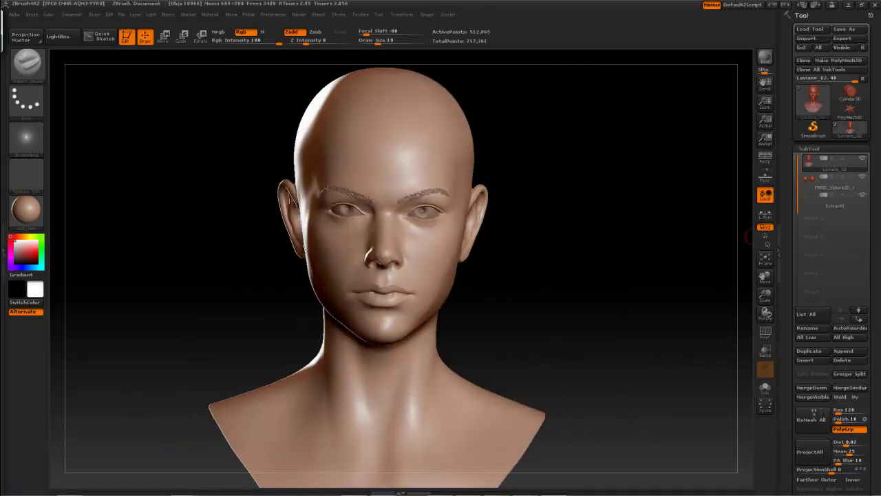
pyautogui.click(805, 360)
pyautogui.click(757, 363)
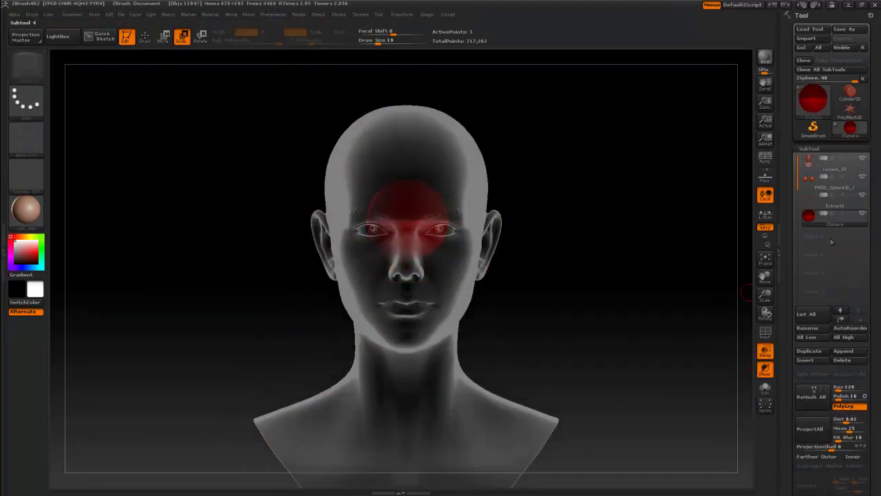
pyautogui.click(811, 287)
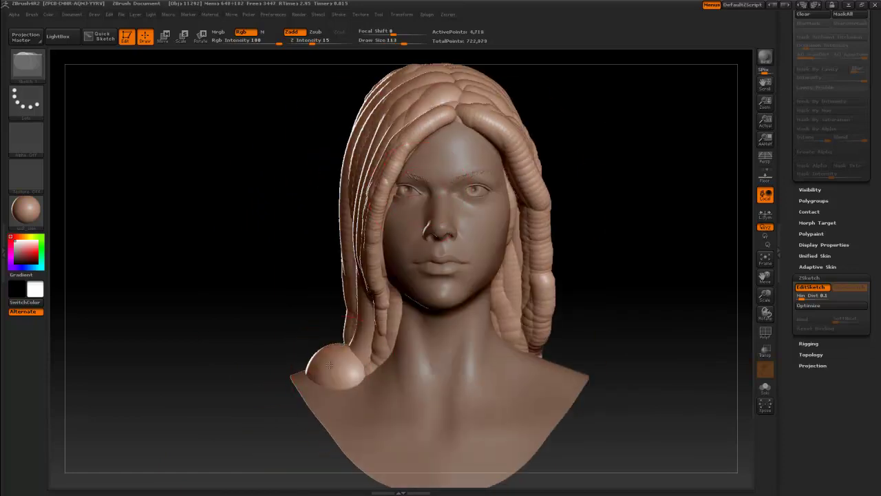
# Sketch a thick hair strand down the left side of the head.
pyautogui.press('s')
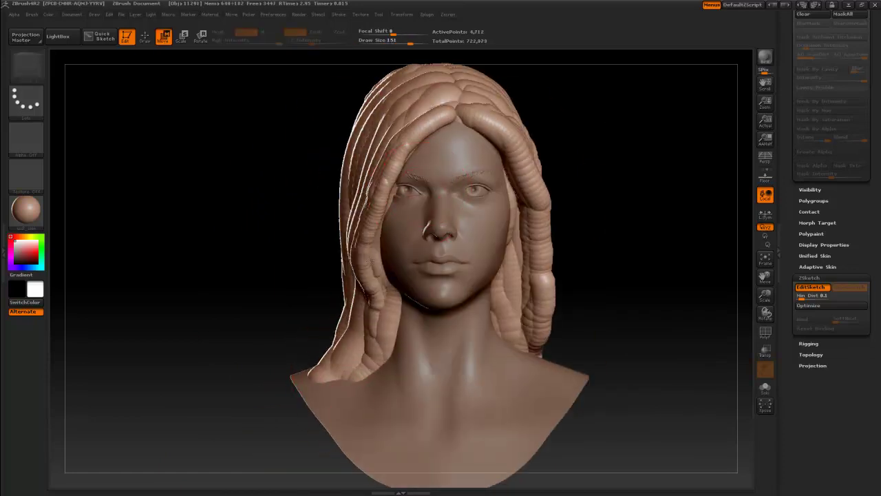
pyautogui.moveTo(367, 262); pyautogui.dragTo(351, 317)
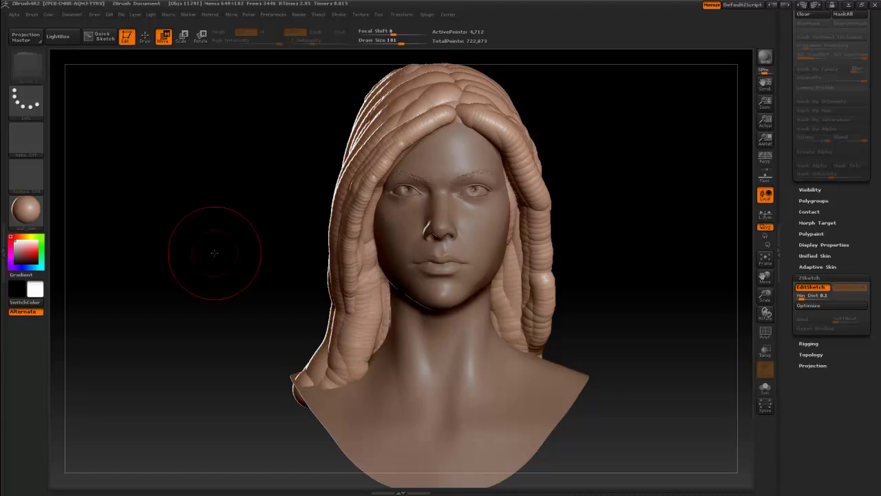
pyautogui.moveTo(214, 252); pyautogui.dragTo(459, 206)
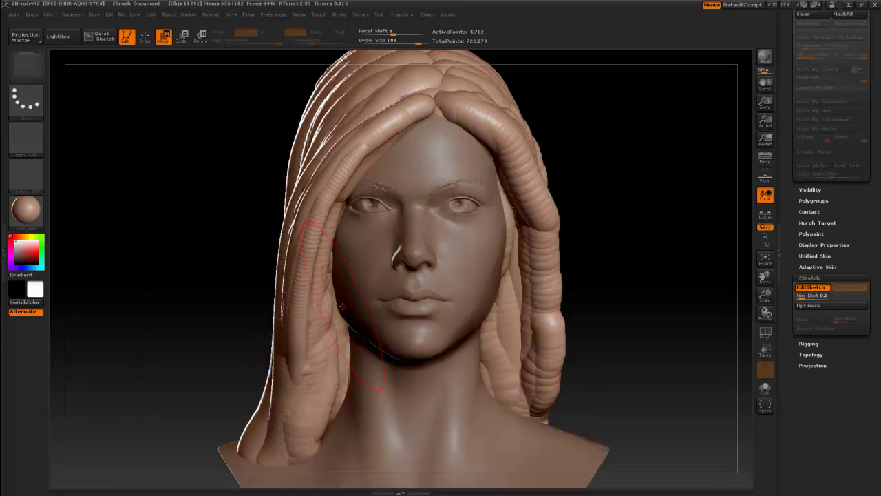
pyautogui.press('s')
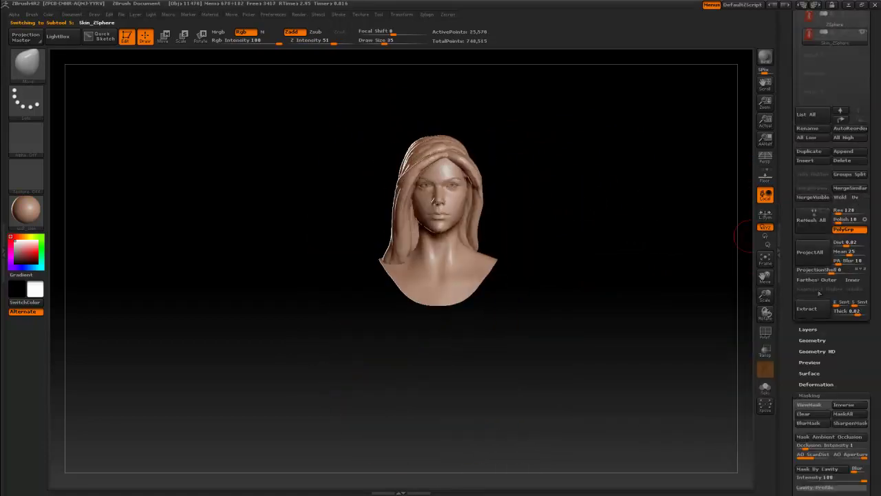
# DynaMesh the hair at resolution 64 and draw a CurveTube lock beside the face.
pyautogui.click(810, 212)
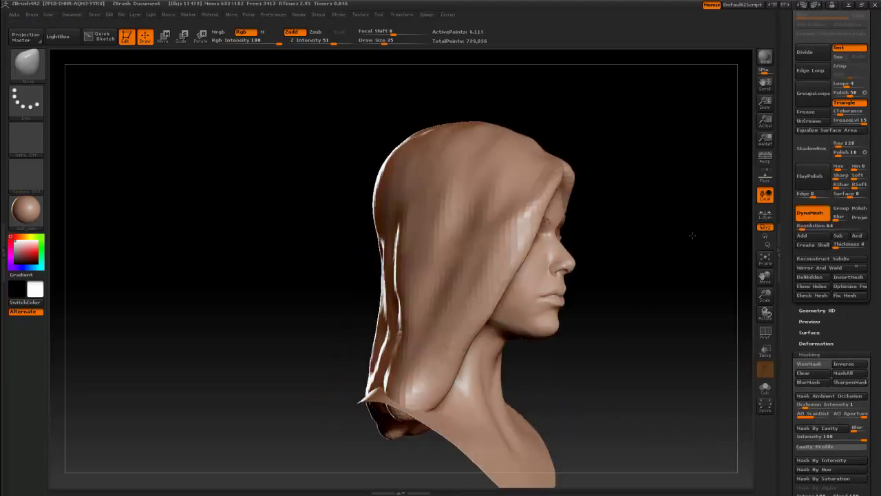
pyautogui.moveTo(661, 234)
pyautogui.mouseDown()
pyautogui.moveTo(718, 259)
pyautogui.moveTo(609, 294)
pyautogui.mouseUp()
pyautogui.press('b')
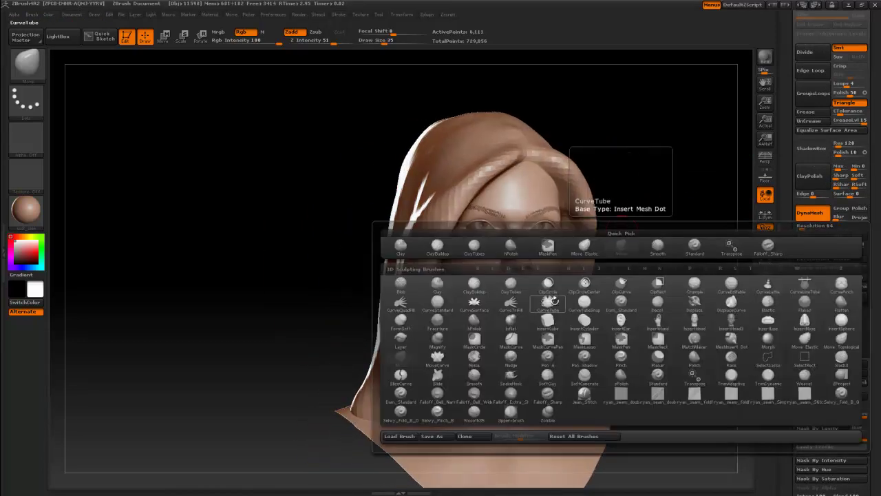
pyautogui.click(549, 300)
pyautogui.moveTo(398, 205); pyautogui.dragTo(417, 228)
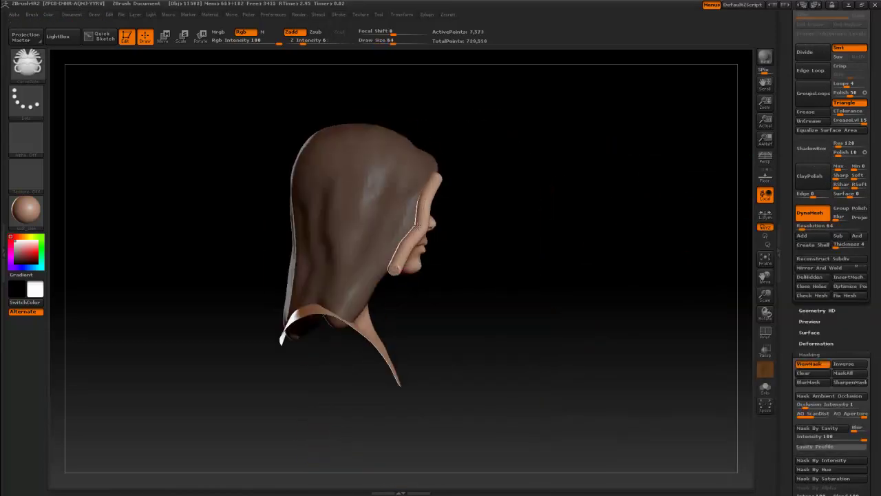
pyautogui.moveTo(431, 175)
pyautogui.mouseDown()
pyautogui.moveTo(365, 271)
pyautogui.moveTo(368, 284)
pyautogui.mouseUp()
pyautogui.moveTo(569, 187)
pyautogui.mouseDown()
pyautogui.moveTo(710, 199)
pyautogui.moveTo(645, 209)
pyautogui.mouseUp()
# Orbit the bust to check the new tube lock from the back and front.
pyautogui.moveTo(496, 169); pyautogui.dragTo(561, 213)
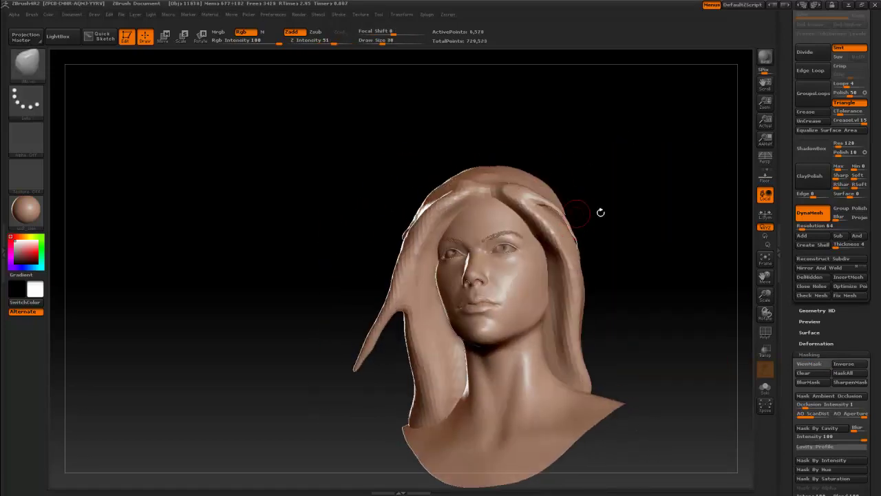
pyautogui.moveTo(600, 211); pyautogui.dragTo(446, 208)
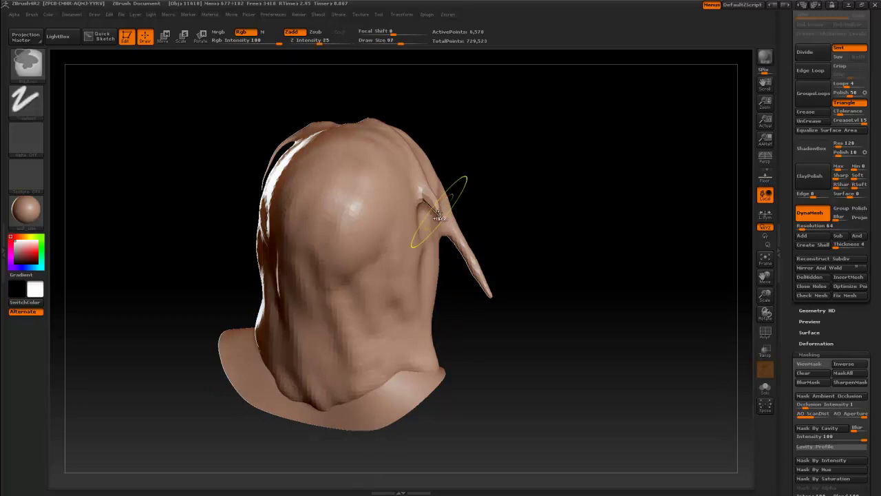
pyautogui.moveTo(458, 317); pyautogui.dragTo(451, 320)
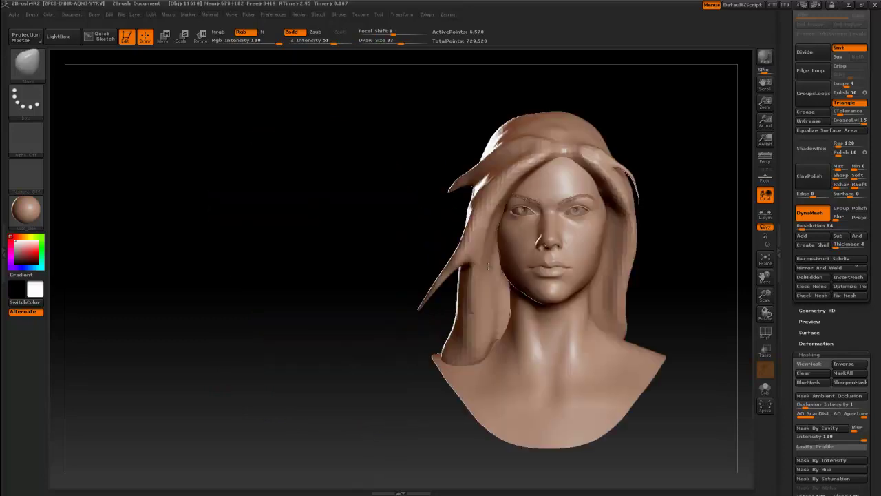
pyautogui.moveTo(645, 189)
pyautogui.mouseDown()
pyautogui.moveTo(563, 207)
pyautogui.moveTo(657, 200)
pyautogui.mouseUp()
# Subdivide the hair mesh, set brush size 53, and orbit the bust front to back.
pyautogui.hotkey('ctrl', 'd')
pyautogui.press('s')
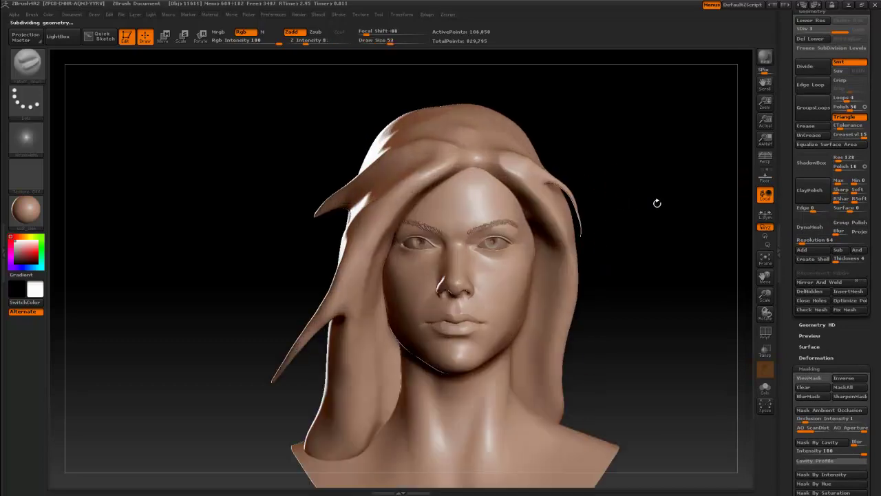
pyautogui.moveTo(468, 197)
pyautogui.mouseDown()
pyautogui.moveTo(590, 130)
pyautogui.moveTo(600, 96)
pyautogui.mouseUp()
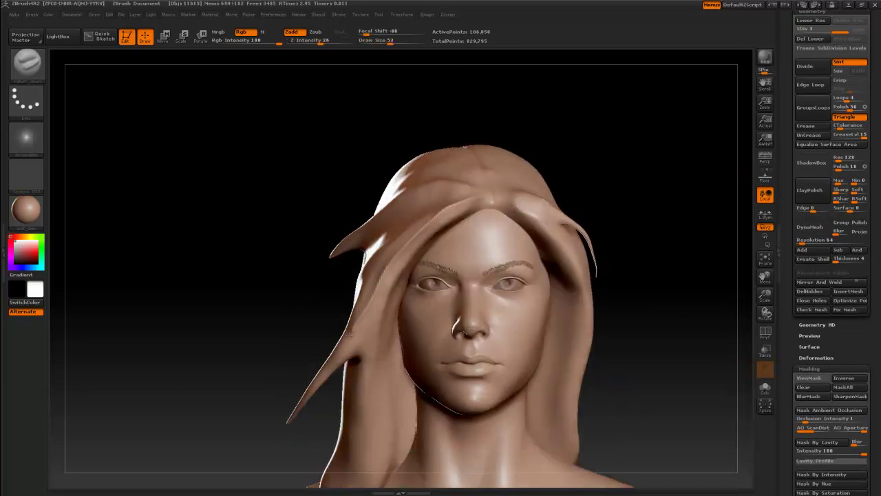
pyautogui.moveTo(582, 138); pyautogui.dragTo(606, 96)
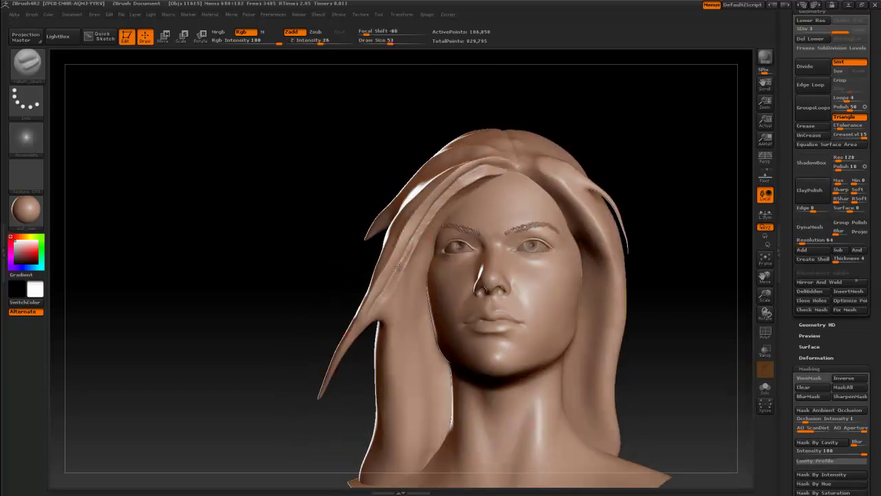
pyautogui.keyDown('alt'); pyautogui.moveTo(599, 207); pyautogui.dragTo(606, 110); pyautogui.keyUp('alt')
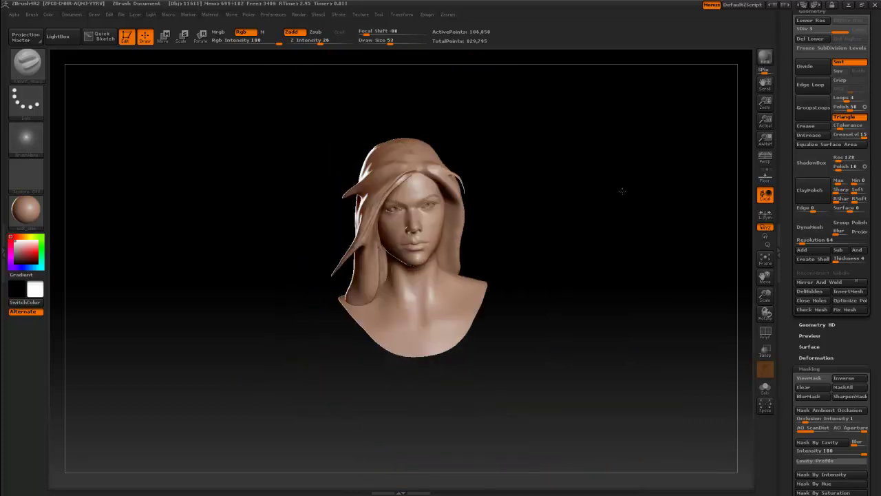
pyautogui.moveTo(622, 190); pyautogui.dragTo(592, 227)
pyautogui.moveTo(407, 344); pyautogui.dragTo(418, 268)
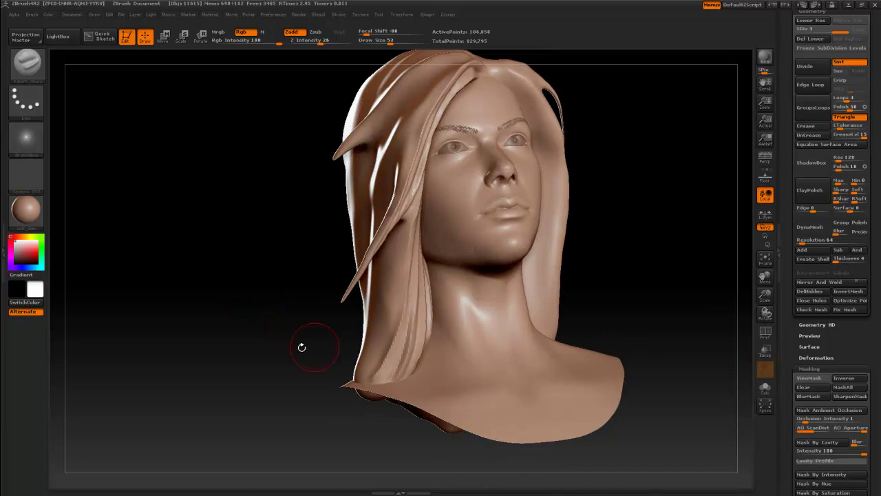
pyautogui.moveTo(301, 347); pyautogui.dragTo(484, 206)
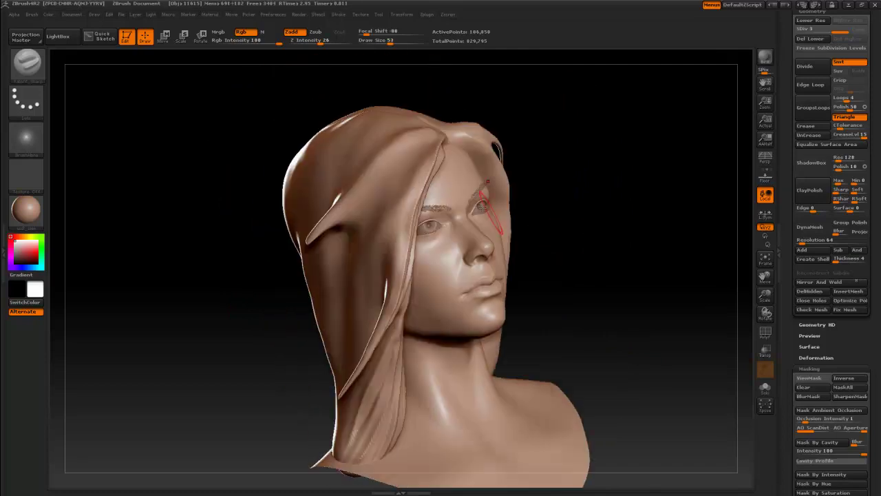
pyautogui.moveTo(276, 316); pyautogui.dragTo(438, 140)
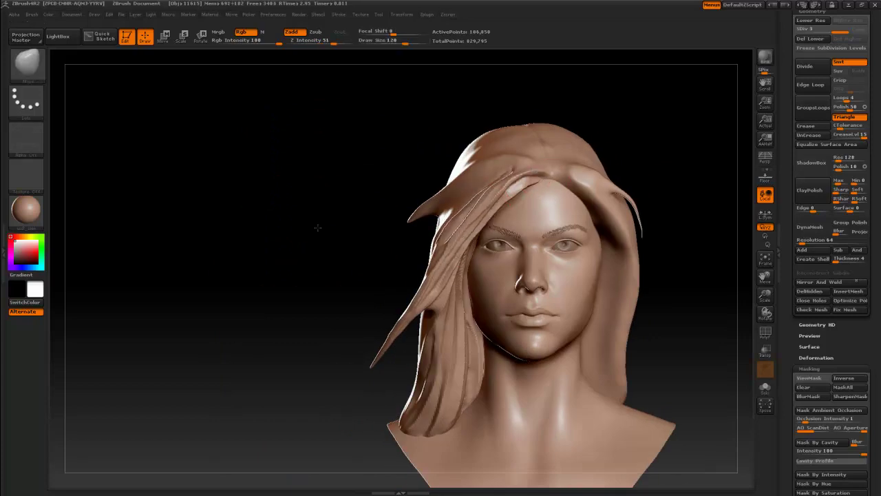
# Set brush size 128 and select the hair piece, rotating it to a new angle.
pyautogui.moveTo(315, 226); pyautogui.dragTo(386, 227)
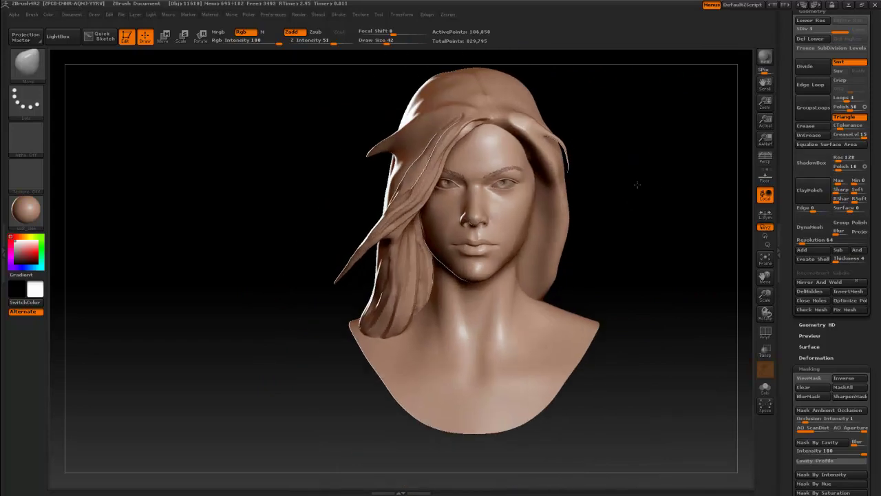
pyautogui.press('s')
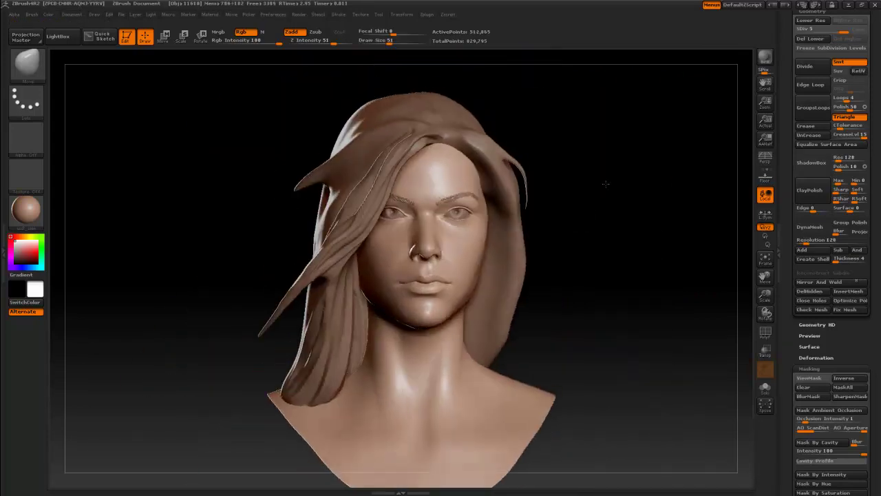
pyautogui.moveTo(604, 184); pyautogui.dragTo(524, 104)
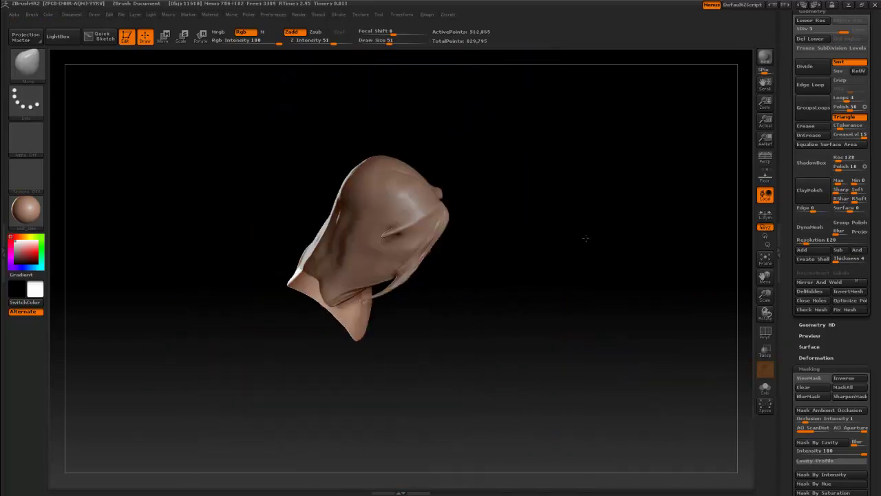
pyautogui.moveTo(608, 179)
pyautogui.mouseDown()
pyautogui.moveTo(386, 159)
pyautogui.moveTo(465, 131)
pyautogui.moveTo(403, 267)
pyautogui.mouseUp()
pyautogui.moveTo(325, 280)
pyautogui.mouseDown()
pyautogui.moveTo(480, 184)
pyautogui.moveTo(541, 125)
pyautogui.mouseUp()
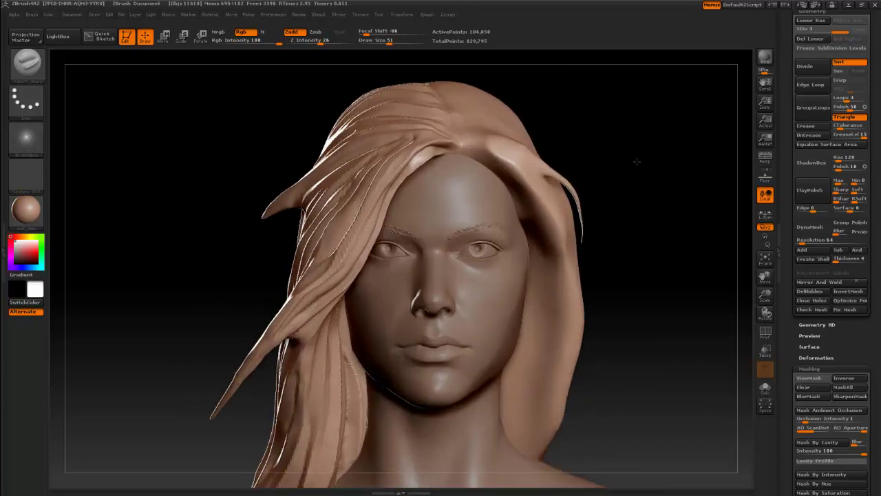
# Carve new strand grooves into the back hair and frame the bust.
pyautogui.moveTo(632, 231); pyautogui.dragTo(447, 250)
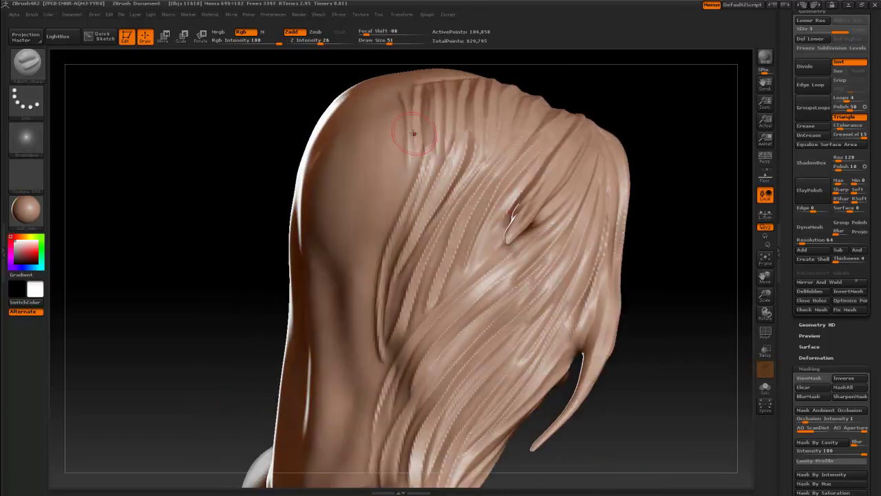
pyautogui.moveTo(414, 133); pyautogui.dragTo(622, 155)
pyautogui.moveTo(356, 293); pyautogui.dragTo(397, 270)
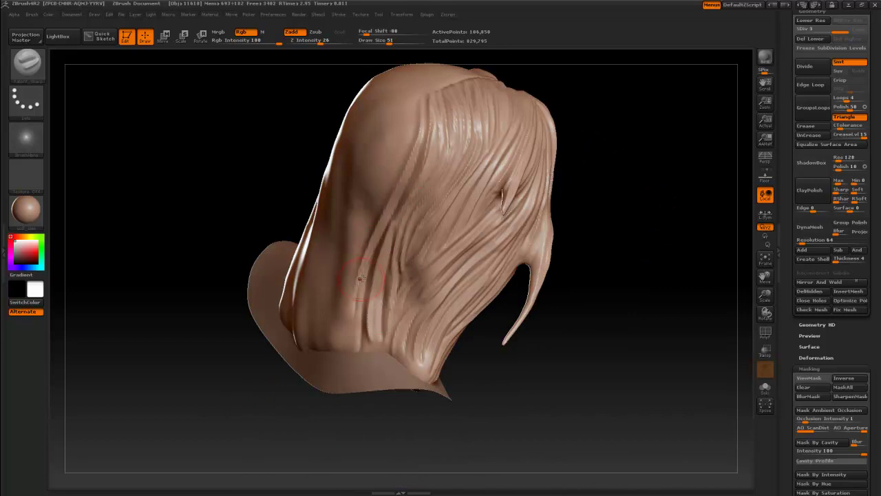
pyautogui.moveTo(384, 177); pyautogui.dragTo(477, 141)
pyautogui.moveTo(371, 315)
pyautogui.mouseDown()
pyautogui.moveTo(652, 129)
pyautogui.moveTo(556, 198)
pyautogui.moveTo(458, 166)
pyautogui.mouseUp()
pyautogui.press('f')
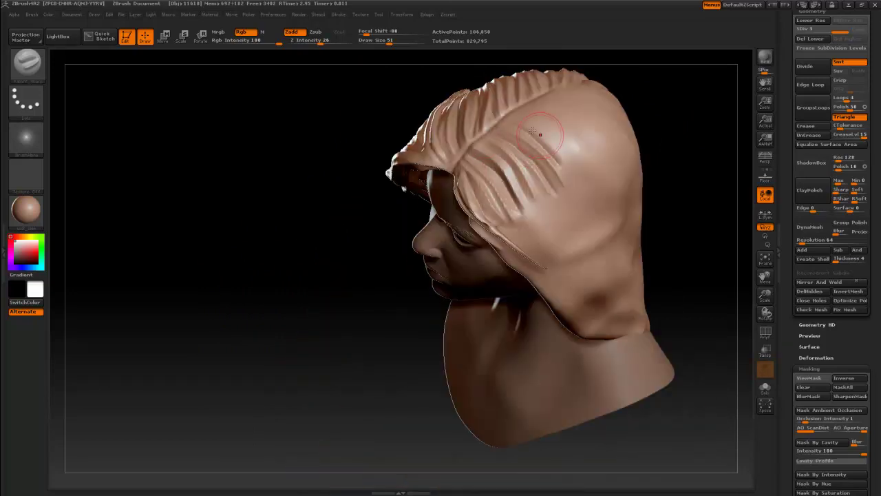
# Orbit the hair from top, sides and back, ending on a close front view of the face.
pyautogui.moveTo(563, 118)
pyautogui.mouseDown()
pyautogui.moveTo(480, 164)
pyautogui.moveTo(685, 193)
pyautogui.moveTo(539, 205)
pyautogui.mouseUp()
pyautogui.moveTo(579, 297); pyautogui.dragTo(477, 207)
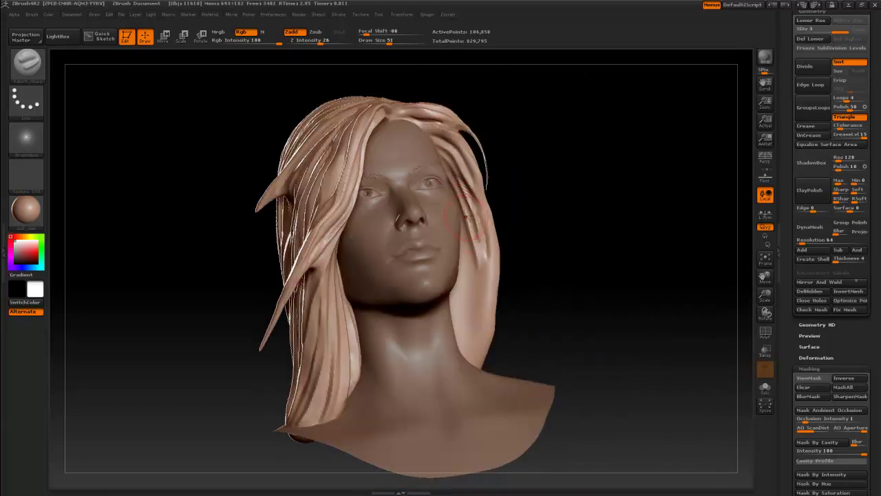
pyautogui.moveTo(458, 365); pyautogui.dragTo(444, 120)
pyautogui.moveTo(517, 335); pyautogui.dragTo(455, 136)
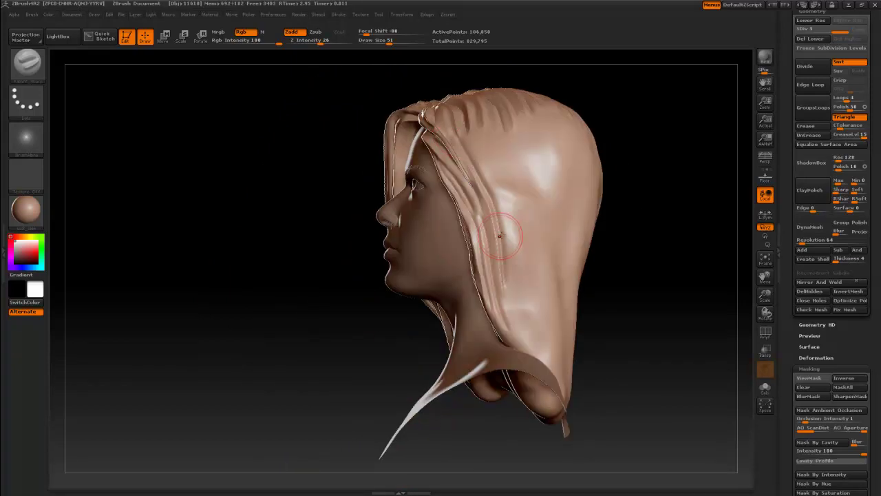
pyautogui.moveTo(516, 306)
pyautogui.mouseDown()
pyautogui.moveTo(669, 216)
pyautogui.moveTo(488, 199)
pyautogui.moveTo(548, 140)
pyautogui.mouseUp()
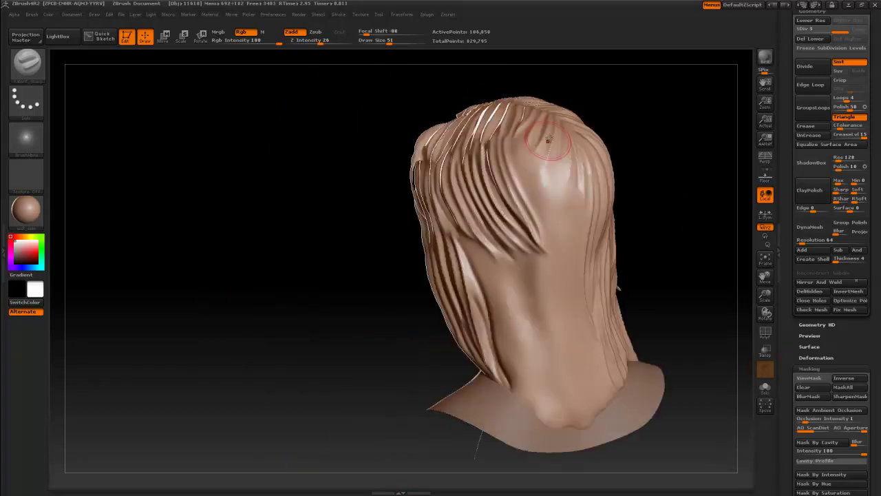
pyautogui.moveTo(667, 174)
pyautogui.mouseDown()
pyautogui.moveTo(479, 380)
pyautogui.moveTo(506, 207)
pyautogui.mouseUp()
pyautogui.moveTo(482, 297); pyautogui.dragTo(633, 186)
pyautogui.moveTo(606, 110)
pyautogui.mouseDown()
pyautogui.moveTo(600, 188)
pyautogui.moveTo(528, 234)
pyautogui.moveTo(710, 91)
pyautogui.mouseUp()
# Select the hair piece from the SubTool list and orbit to view its back and side.
pyautogui.keyDown('alt'); pyautogui.click(529, 237); pyautogui.keyUp('alt')
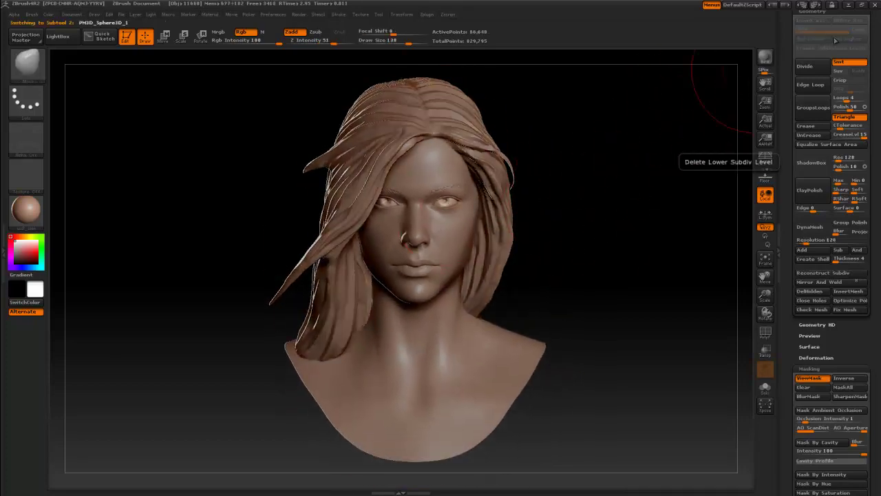
pyautogui.click(819, 40)
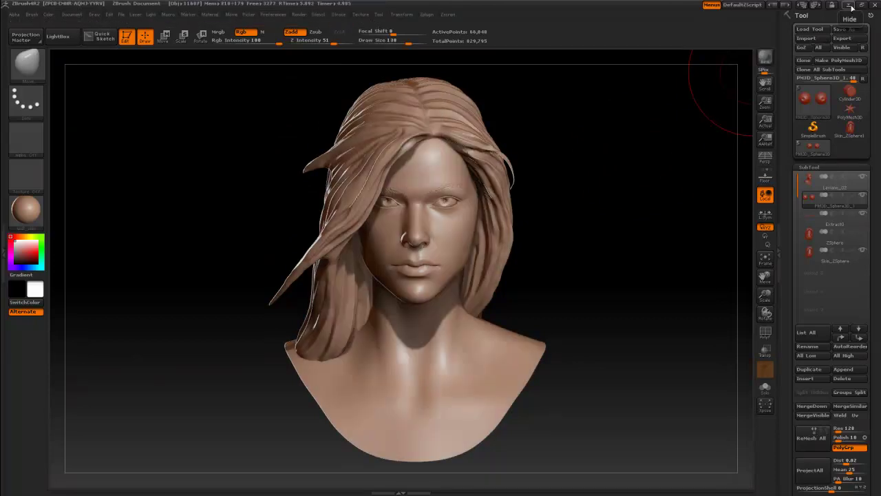
pyautogui.keyDown('alt'); pyautogui.moveTo(627, 204); pyautogui.dragTo(686, 232); pyautogui.keyUp('alt')
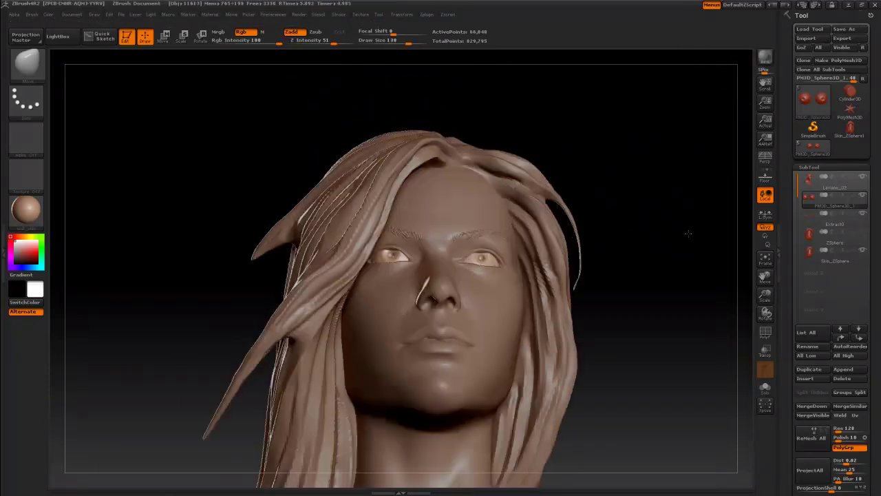
pyautogui.keyDown('alt'); pyautogui.click(285, 257); pyautogui.keyUp('alt')
pyautogui.moveTo(285, 258)
pyautogui.mouseDown()
pyautogui.moveTo(331, 260)
pyautogui.moveTo(319, 298)
pyautogui.mouseUp()
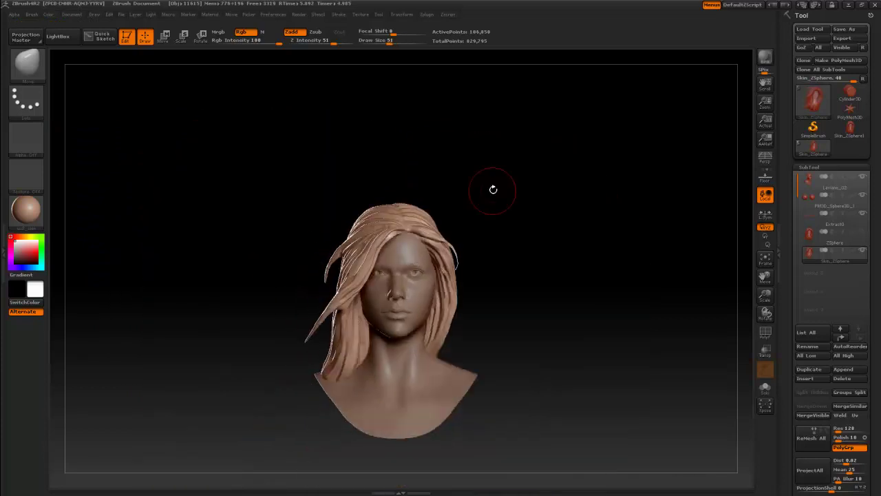
pyautogui.moveTo(492, 190); pyautogui.dragTo(695, 237)
# Rotate the bust back to a front view and select the PM3D_Sphere3D_1 piece.
pyautogui.scroll(-3, 764, 372)
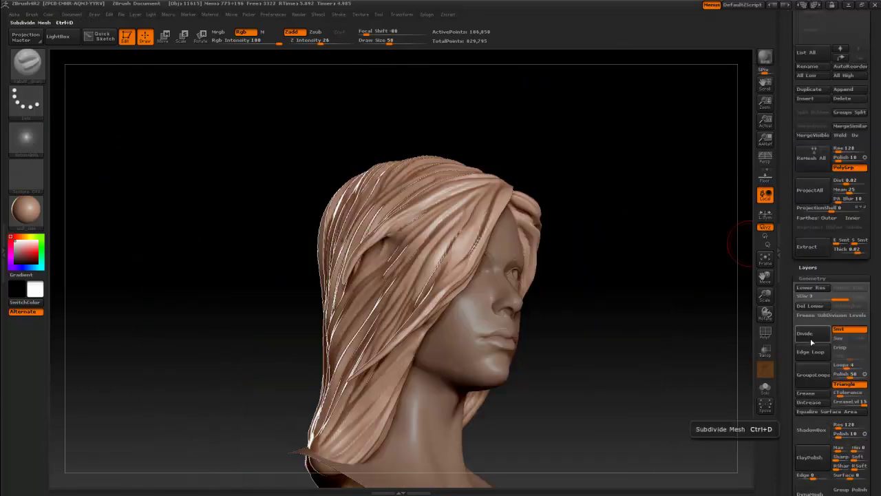
pyautogui.scroll(-3, 775, 274)
pyautogui.scroll(-5, 776, 273)
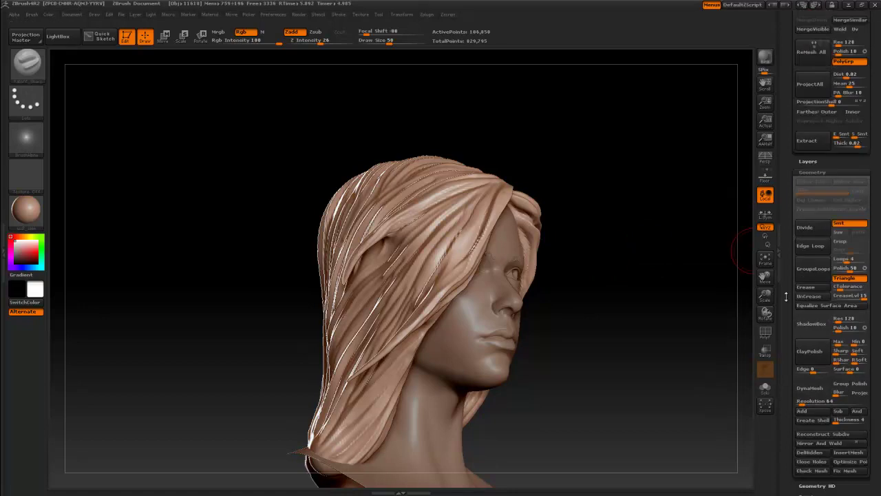
pyautogui.scroll(-5, 776, 273)
pyautogui.moveTo(648, 238)
pyautogui.mouseDown()
pyautogui.moveTo(640, 250)
pyautogui.moveTo(654, 251)
pyautogui.mouseUp()
pyautogui.moveTo(659, 291)
pyautogui.keyDown('alt'); pyautogui.mouseDown()
pyautogui.moveTo(549, 221)
pyautogui.moveTo(569, 183)
pyautogui.moveTo(591, 208)
pyautogui.moveTo(510, 269)
pyautogui.mouseUp(); pyautogui.keyUp('alt')
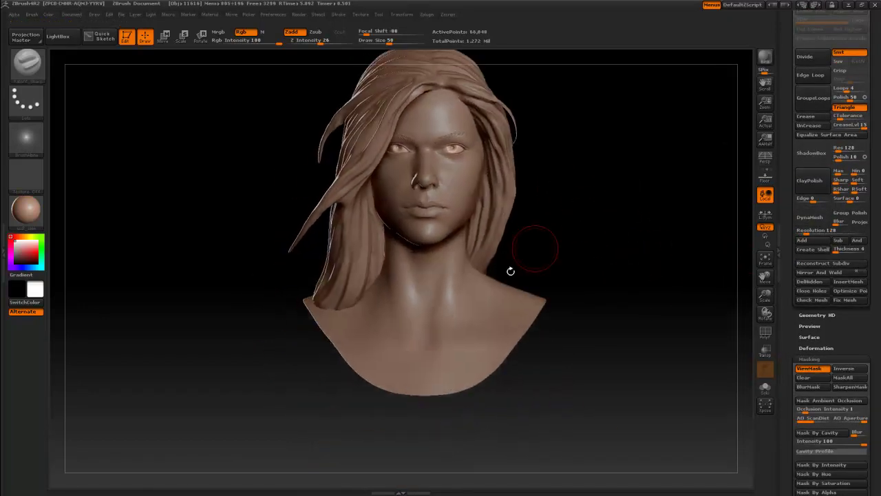
# Select the Laviane_02 head, invert and clear its mask, then reselect the hair piece.
pyautogui.keyDown('alt'); pyautogui.click(432, 384); pyautogui.keyUp('alt')
pyautogui.keyDown('ctrl'); pyautogui.click(551, 302); pyautogui.keyUp('ctrl')
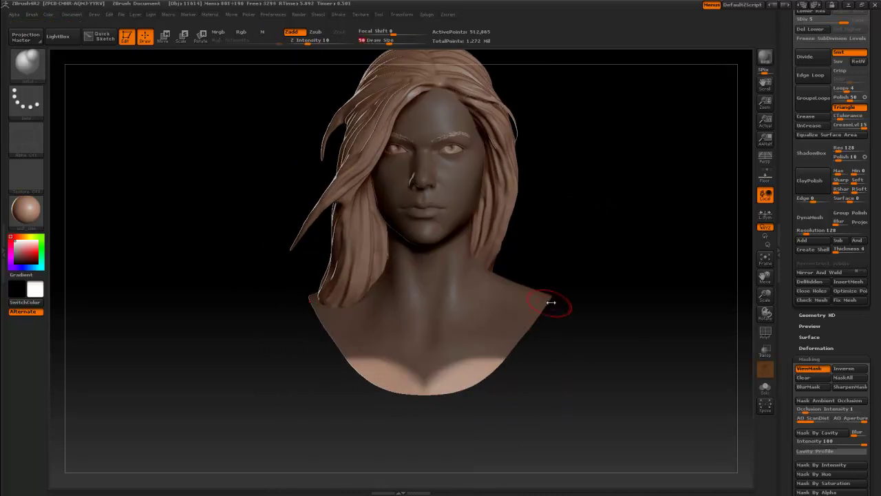
pyautogui.moveTo(583, 275)
pyautogui.keyDown('ctrl'); pyautogui.mouseDown()
pyautogui.moveTo(596, 256)
pyautogui.moveTo(551, 255)
pyautogui.moveTo(448, 350)
pyautogui.mouseUp(); pyautogui.keyUp('ctrl')
pyautogui.press('space')
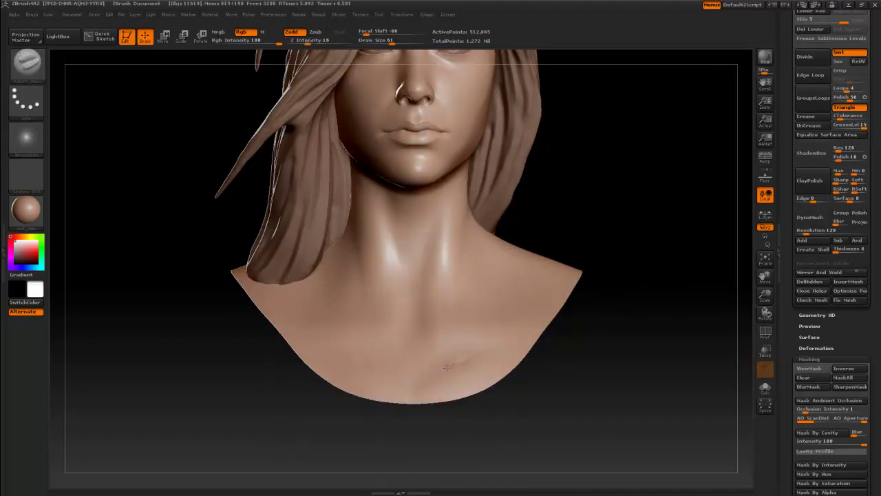
pyautogui.moveTo(562, 315)
pyautogui.mouseDown()
pyautogui.moveTo(619, 192)
pyautogui.moveTo(620, 227)
pyautogui.moveTo(527, 204)
pyautogui.mouseUp()
pyautogui.keyDown('alt'); pyautogui.click(526, 205); pyautogui.keyUp('alt')
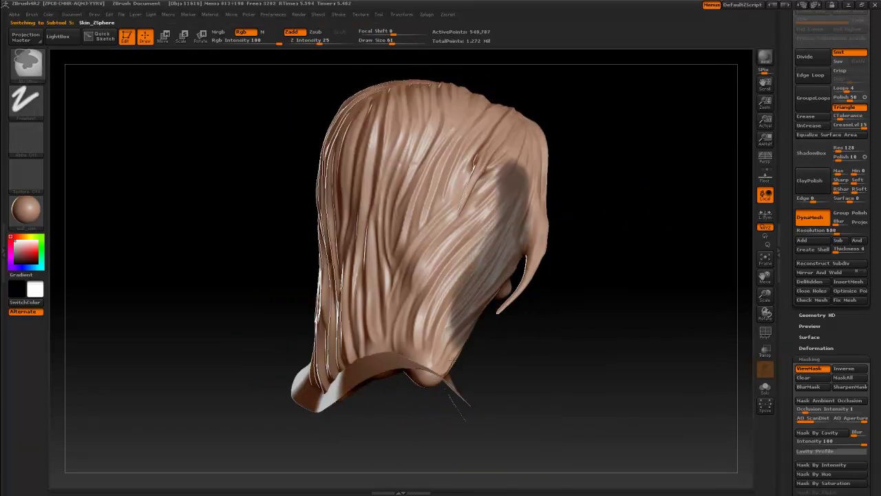
# Frame the whole bust from the front and rotate it to inspect the PM3D_Sphere3D_1 piece.
pyautogui.moveTo(522, 294)
pyautogui.mouseDown()
pyautogui.moveTo(437, 252)
pyautogui.moveTo(502, 256)
pyautogui.moveTo(422, 282)
pyautogui.mouseUp()
pyautogui.moveTo(403, 252)
pyautogui.keyDown('alt'); pyautogui.mouseDown()
pyautogui.moveTo(446, 229)
pyautogui.moveTo(598, 240)
pyautogui.moveTo(616, 218)
pyautogui.moveTo(531, 290)
pyautogui.moveTo(518, 284)
pyautogui.moveTo(626, 175)
pyautogui.moveTo(620, 261)
pyautogui.mouseUp(); pyautogui.keyUp('alt')
pyautogui.moveTo(483, 305)
pyautogui.mouseDown()
pyautogui.moveTo(604, 206)
pyautogui.moveTo(560, 243)
pyautogui.moveTo(572, 222)
pyautogui.mouseUp()
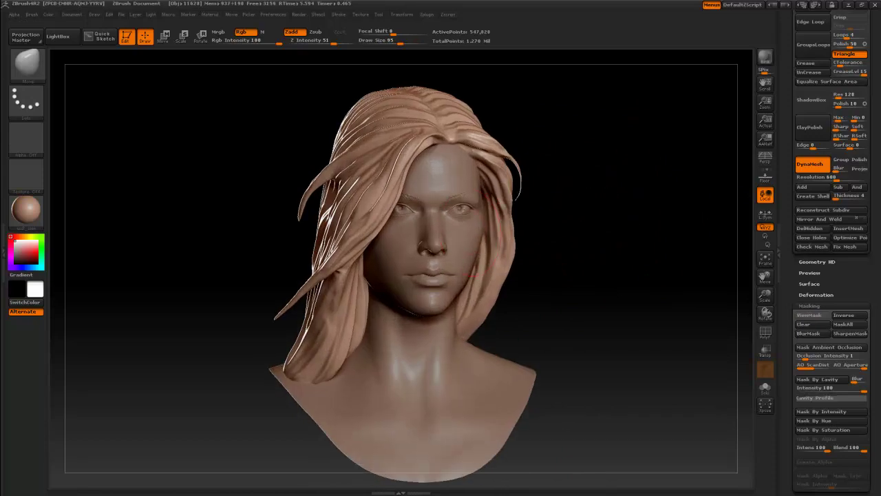
pyautogui.press('Down')
pyautogui.moveTo(608, 167)
pyautogui.mouseDown()
pyautogui.moveTo(621, 171)
pyautogui.moveTo(750, 59)
pyautogui.mouseUp()
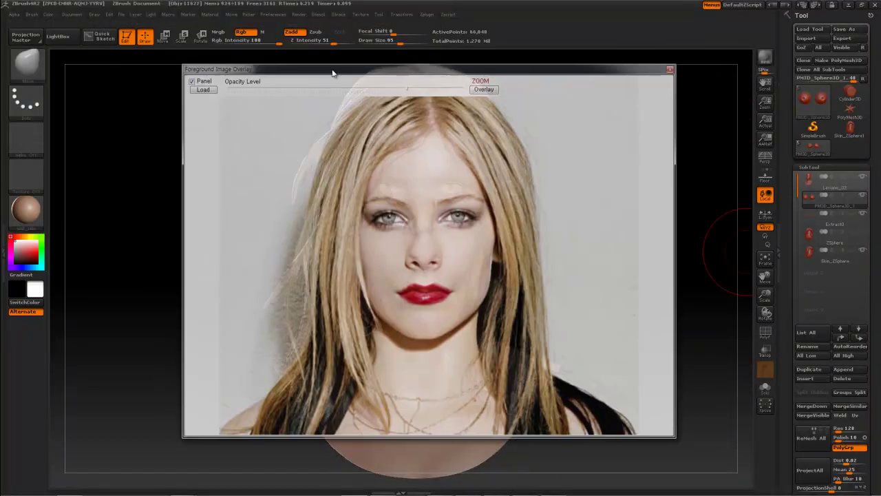
# Fade the reference photo overlay to semi-transparent and open the Movie palette's recording options.
pyautogui.moveTo(335, 87); pyautogui.dragTo(289, 88)
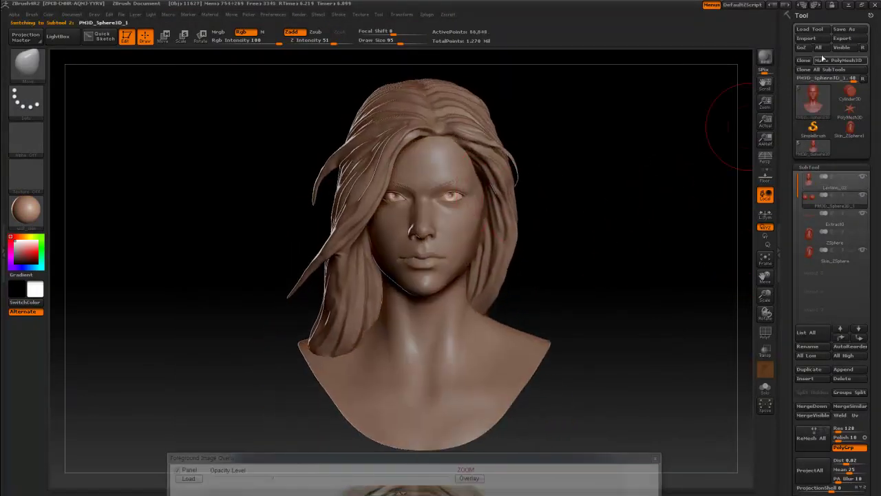
pyautogui.moveTo(232, 14); pyautogui.dragTo(826, 28)
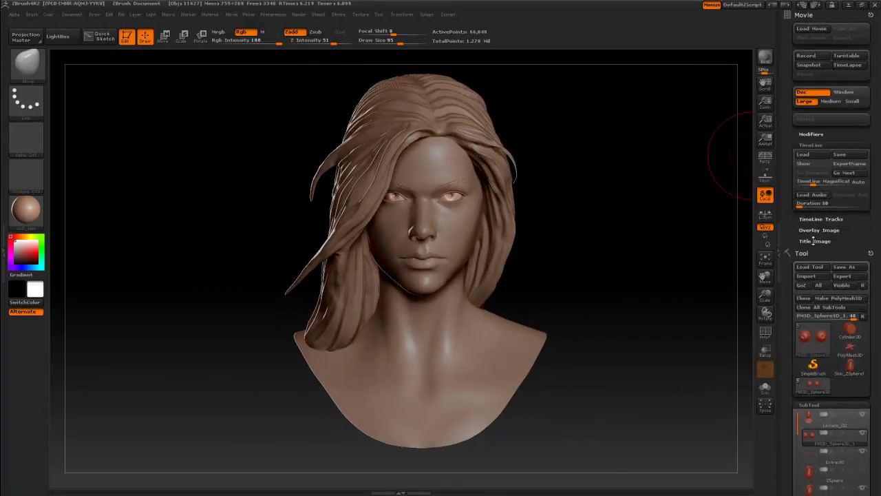
pyautogui.click(811, 134)
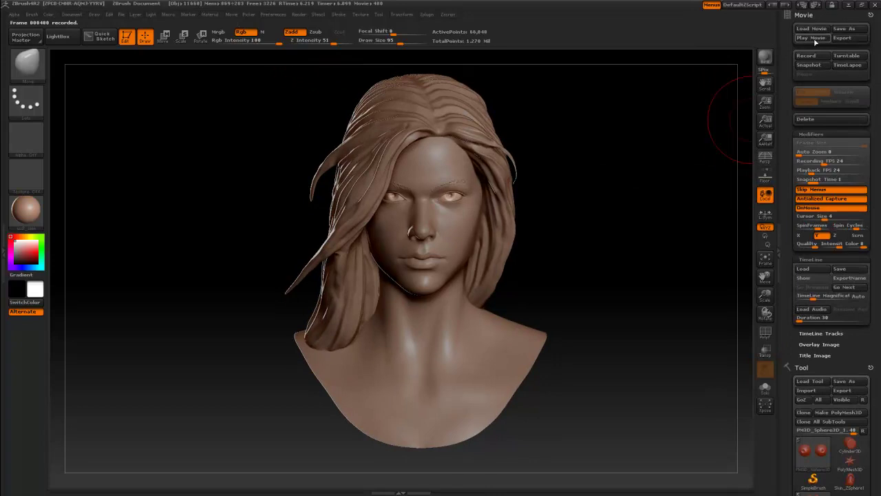
# Play back the recorded 400-frame turntable movie of the bust.
pyautogui.click(815, 39)
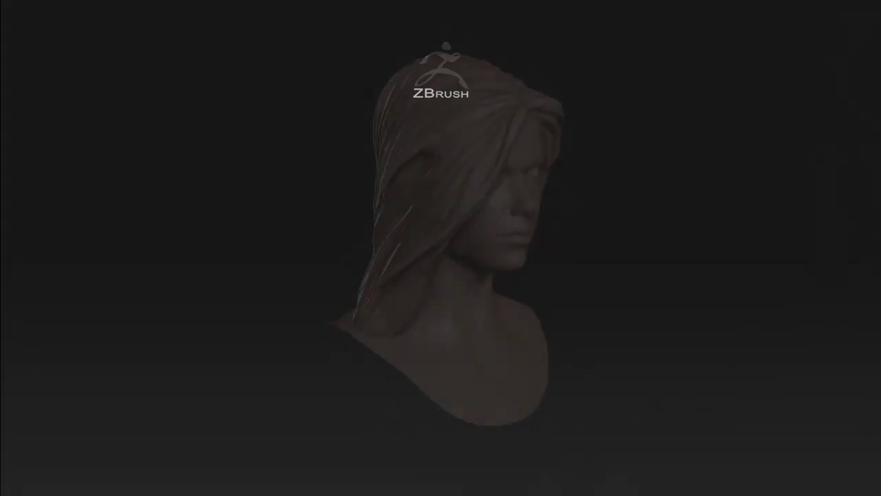